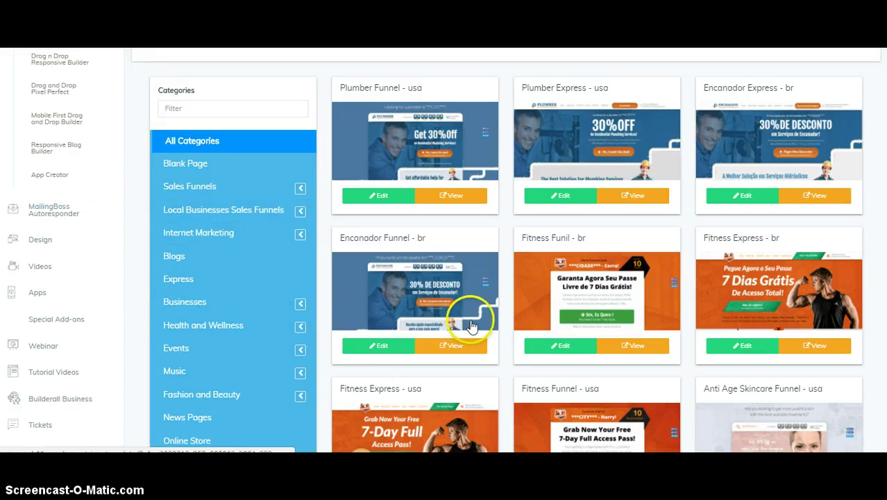
Browse the Membership Area and webinar Broadcast Room templates within the Internet Marketing category.
left_click(300, 233)
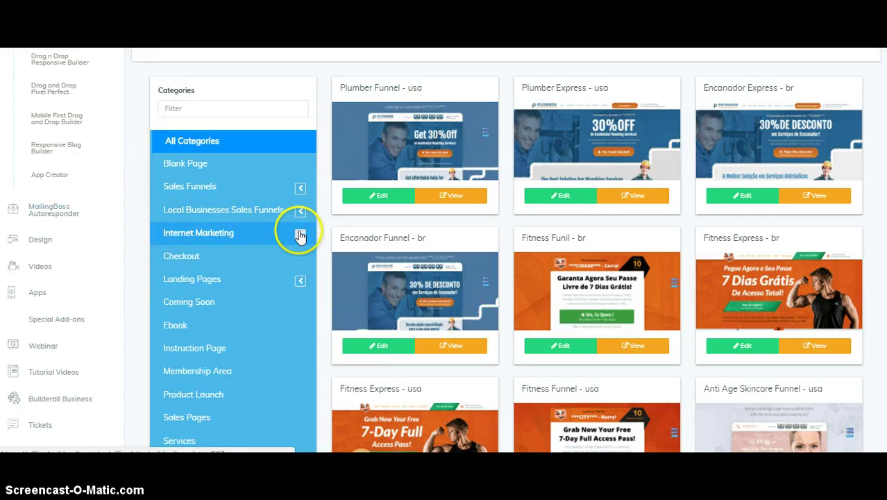
left_click(215, 373)
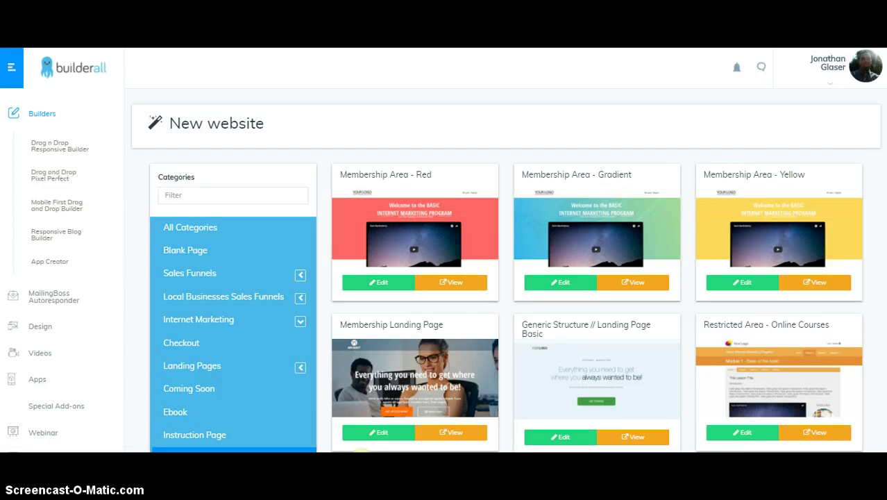
scroll(361, 451, "down", 3)
scroll(444, 250, "down", 4)
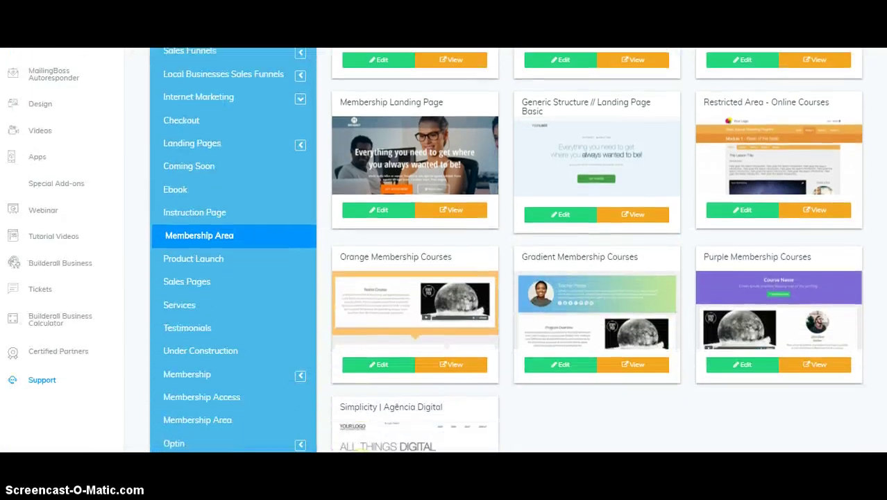
scroll(444, 250, "up", 5)
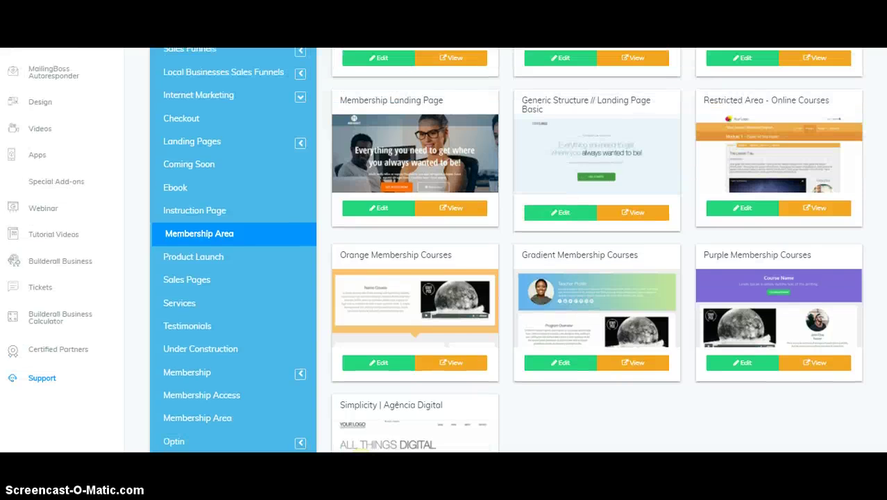
scroll(885, 121, "up", 2)
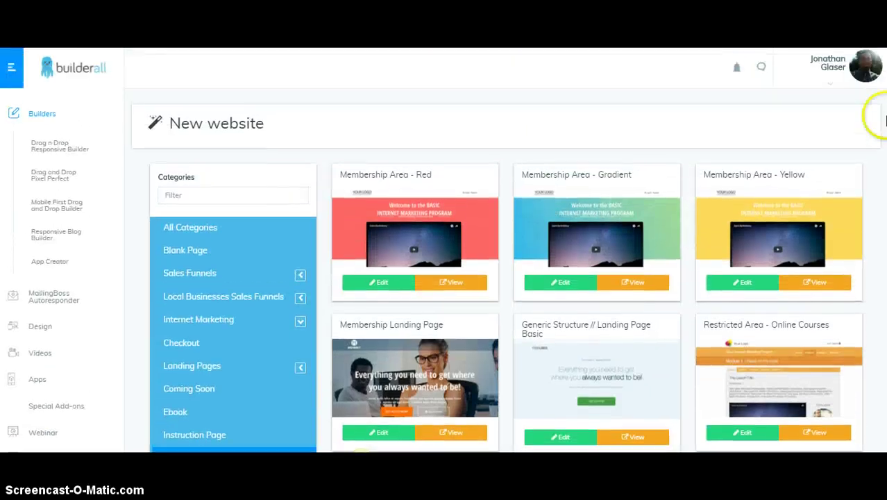
scroll(883, 129, "down", 6)
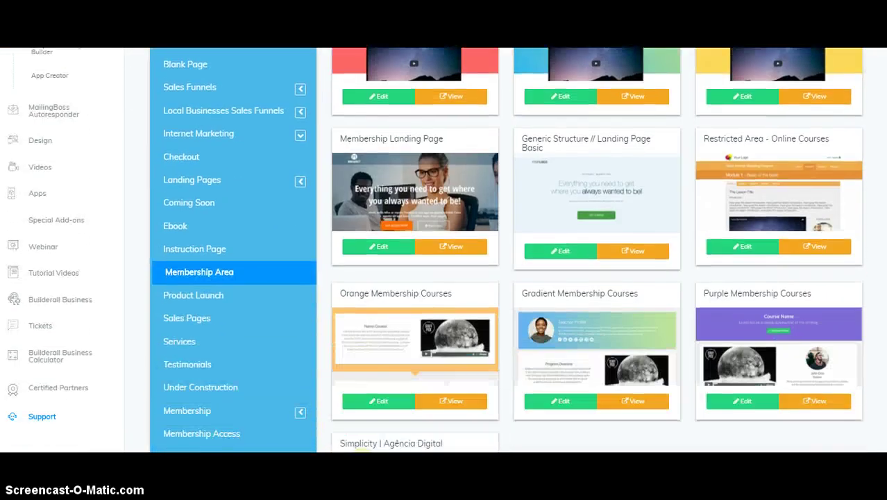
scroll(883, 128, "down", 3)
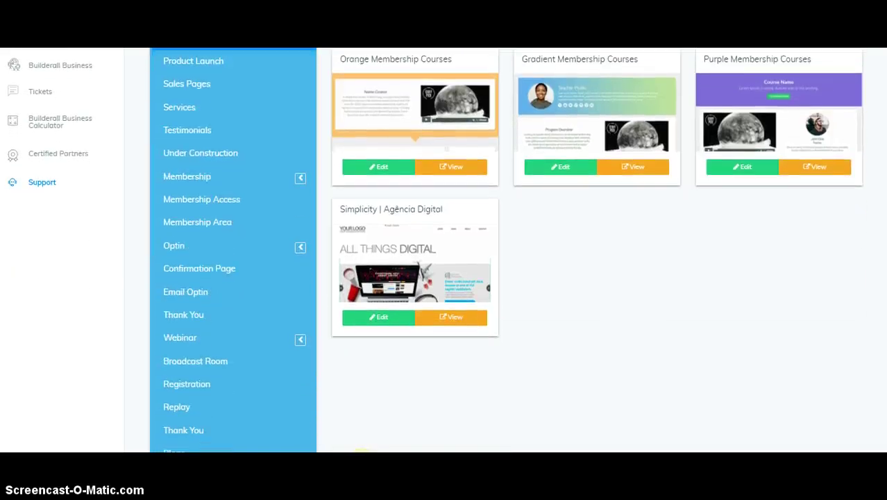
left_click(208, 367)
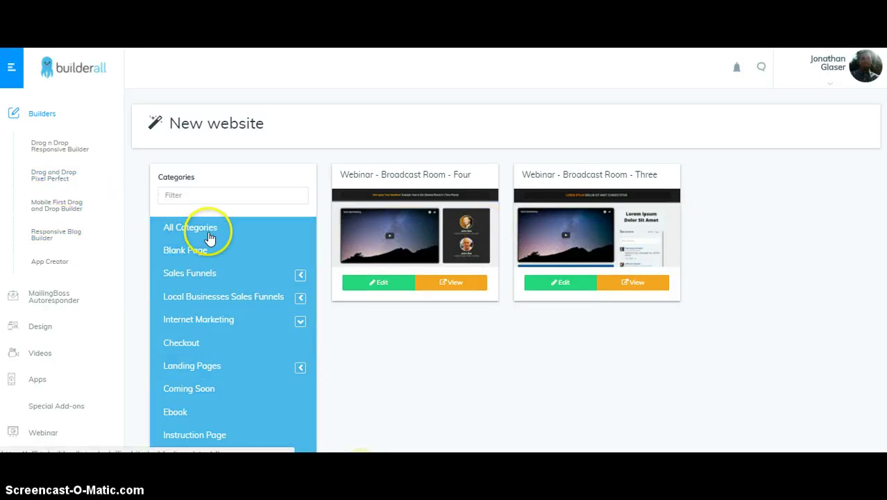
Start editing a new website from the Blank Page Black template in the Blank Page category.
left_click(211, 254)
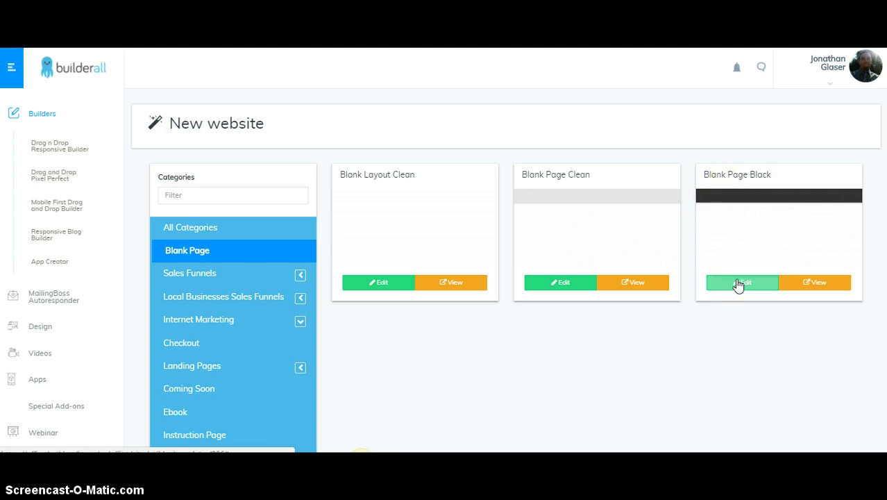
left_click(738, 285)
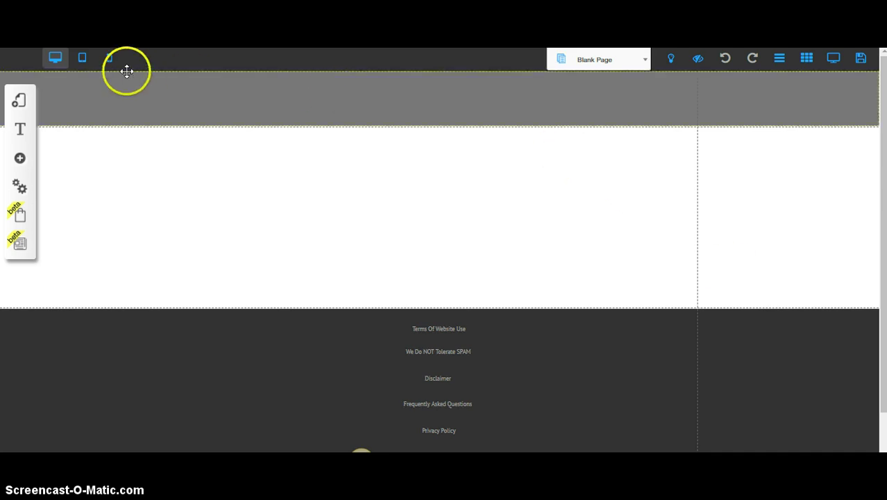
Preview the blank page in its tablet and mobile layouts, then return to the desktop layout.
left_click(85, 59)
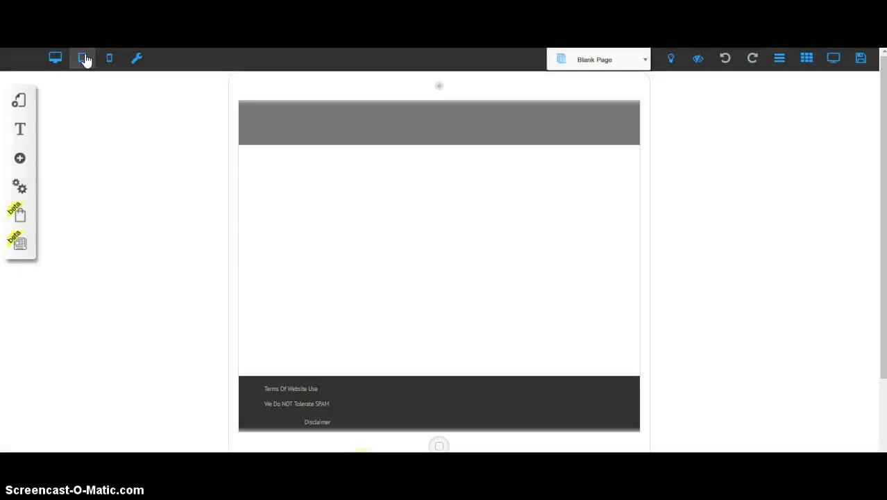
left_click(109, 58)
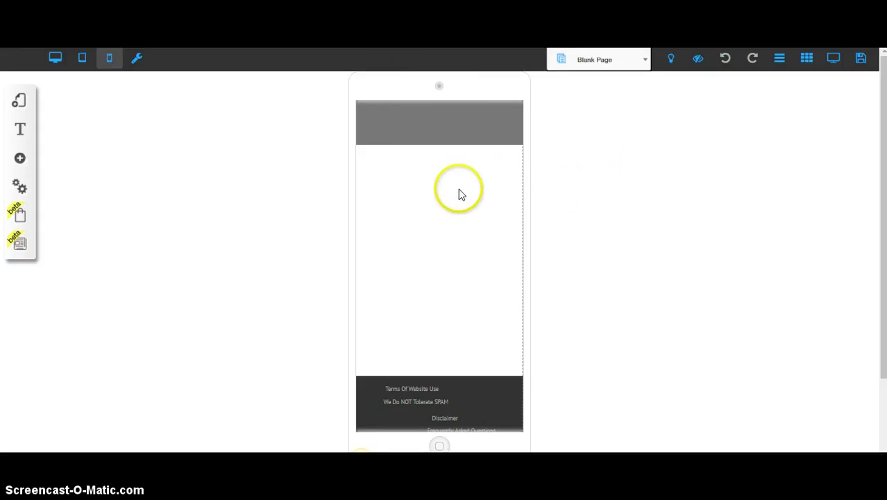
left_click(82, 61)
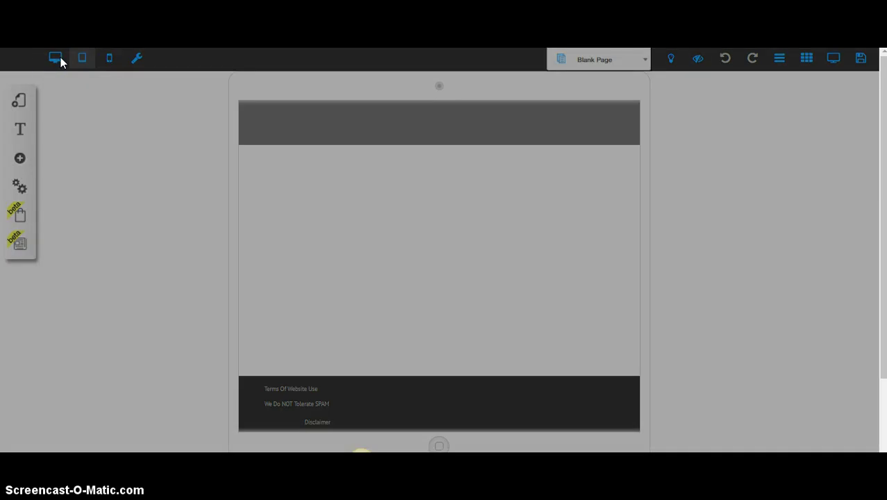
left_click(60, 58)
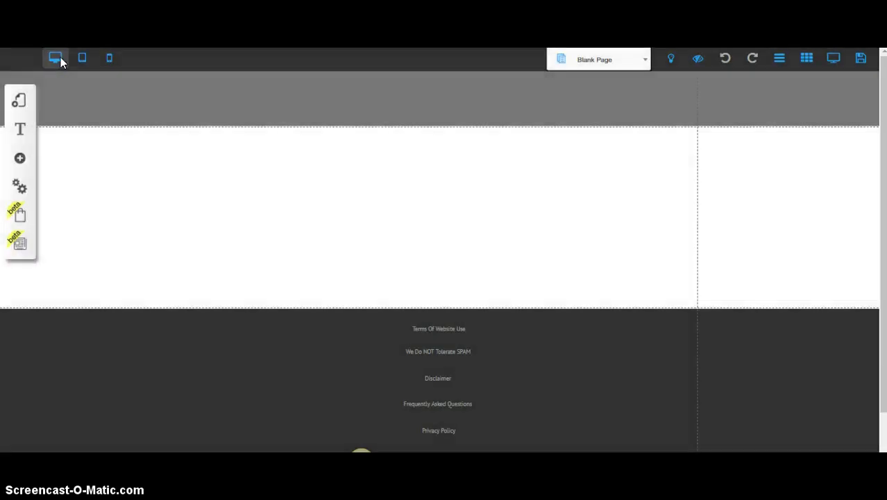
Set both tablet mode and mobile mode to No in the platform settings and save them.
left_click(20, 191)
left_click(86, 169)
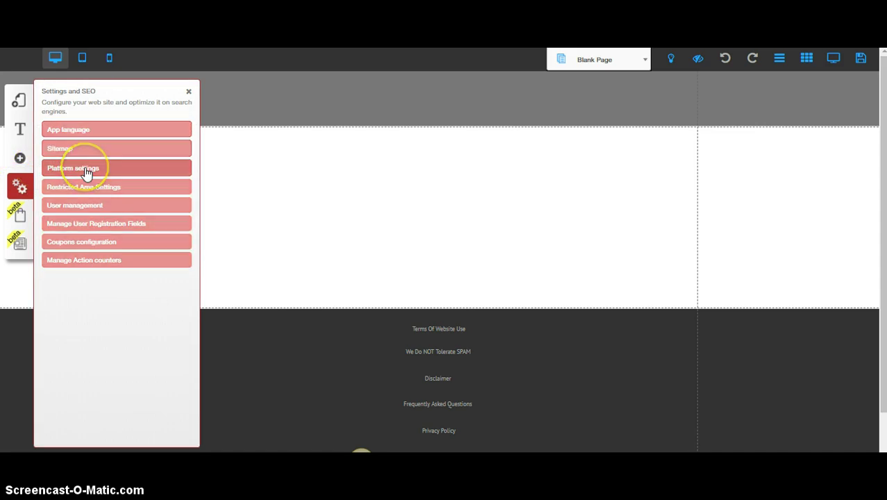
left_click(141, 182)
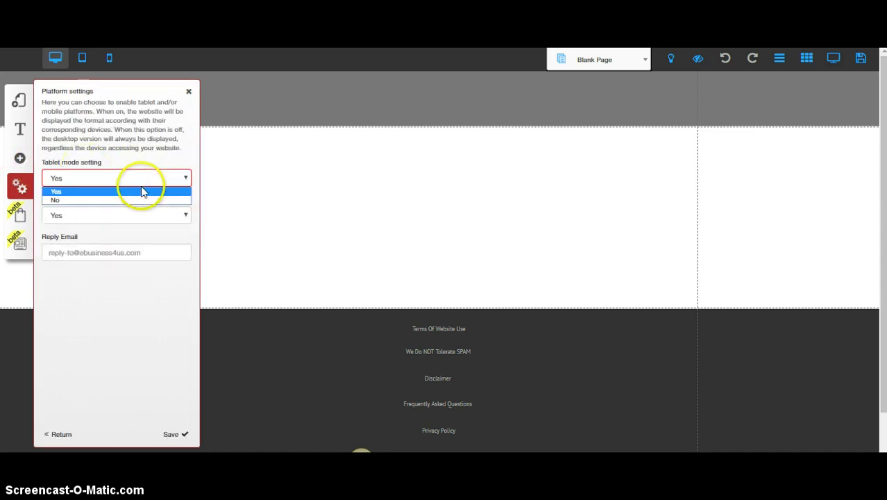
left_click(143, 201)
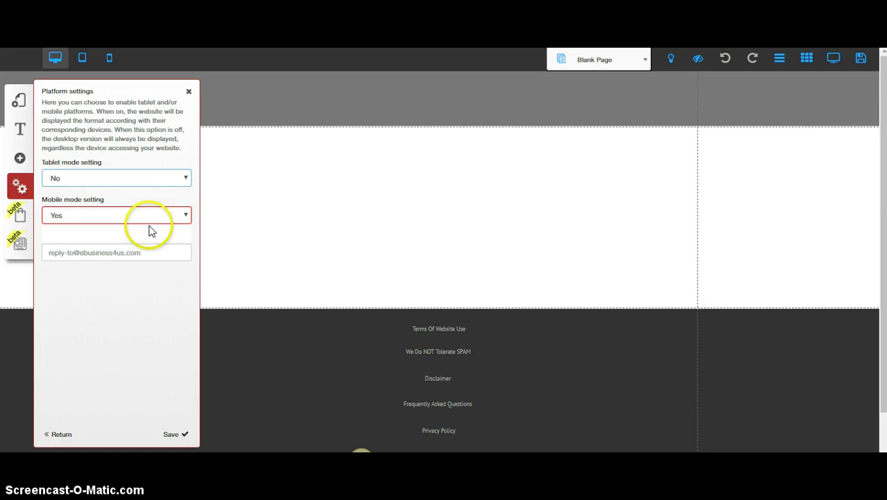
left_click(148, 218)
left_click(148, 238)
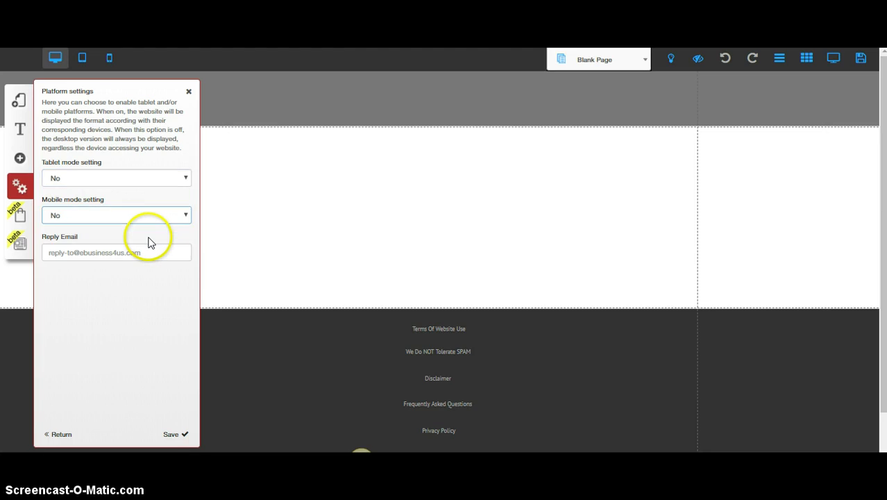
left_click(171, 435)
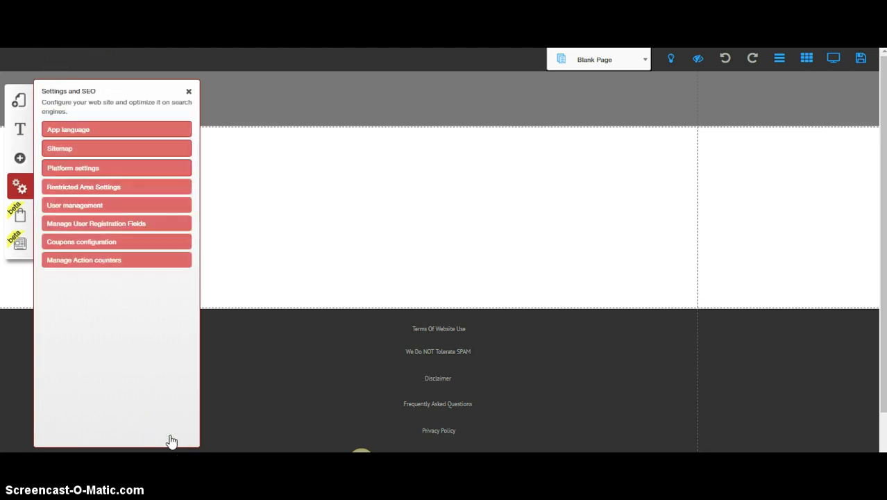
left_click(188, 91)
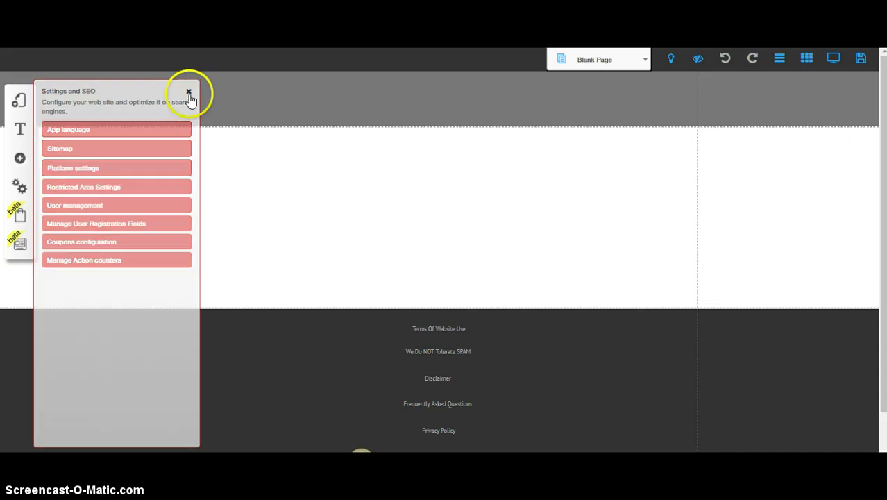
Add a Title XL text element and place it in the grey header at about X 40, Y -2.
left_click(20, 158)
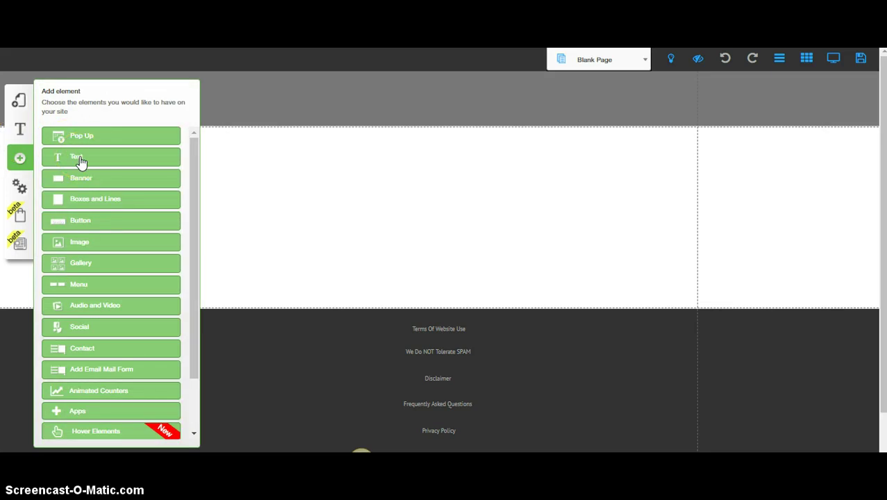
left_click(81, 160)
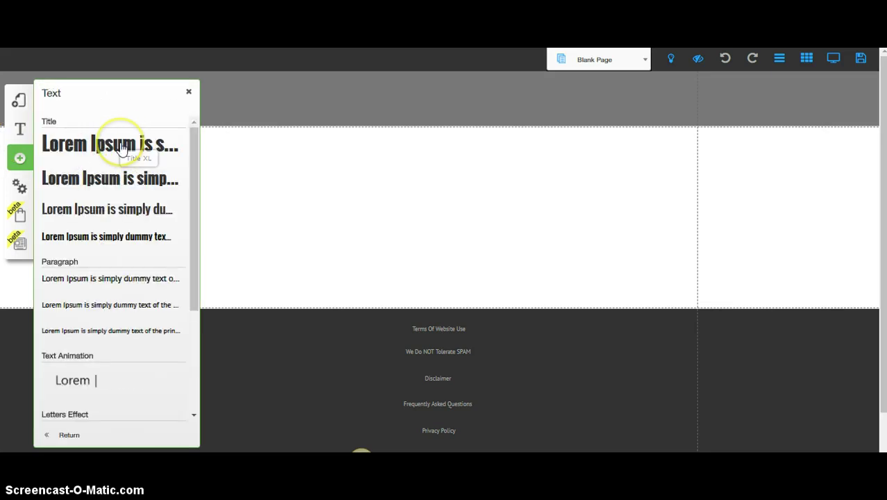
left_click(122, 149)
left_click_drag(366, 222, 299, 104)
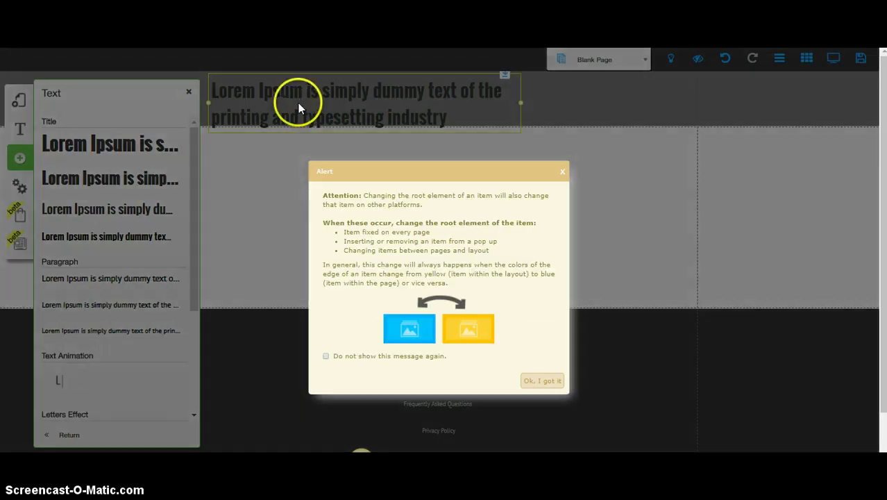
left_click(540, 382)
left_click_drag(411, 109, 406, 103)
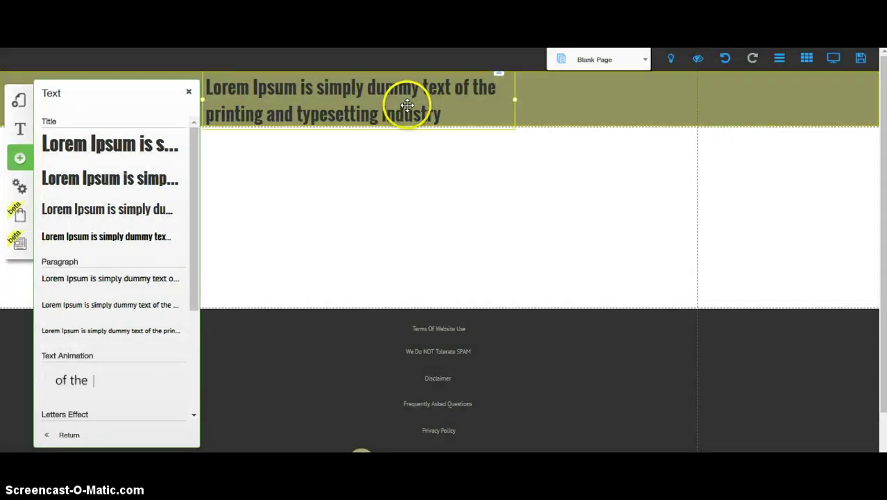
Replace the header title's placeholder text with "Name Bonuses".
left_click(367, 96)
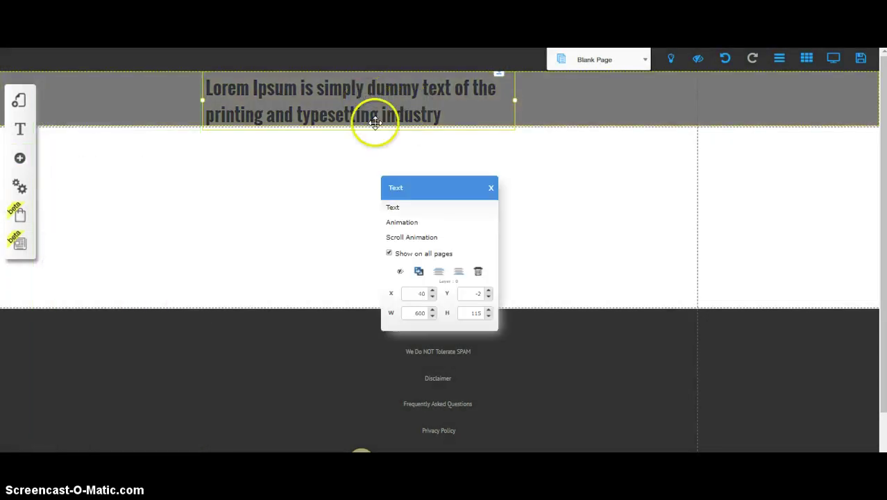
left_click(394, 210)
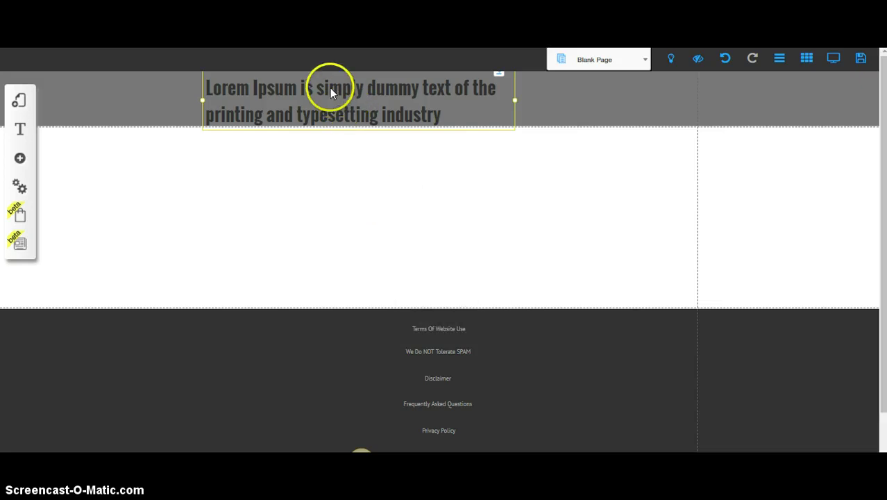
left_click(440, 111)
left_click_drag(440, 111, 214, 88)
key("BackSpace")
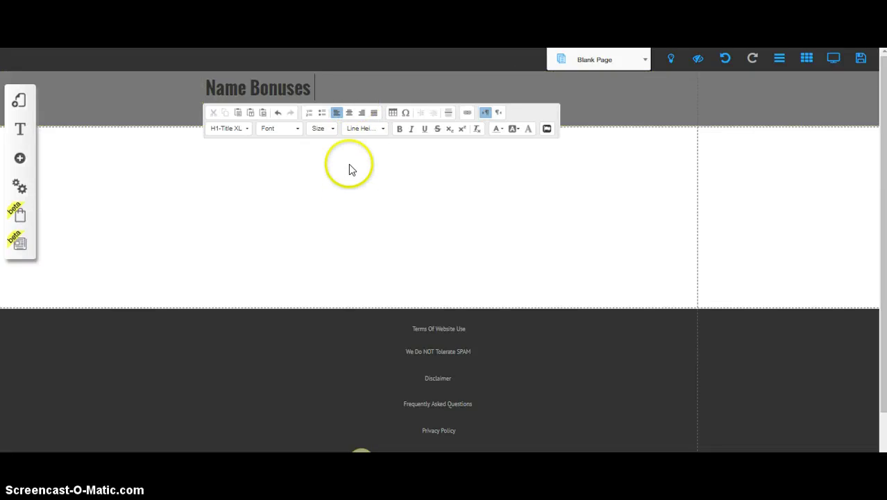
left_click(69, 138)
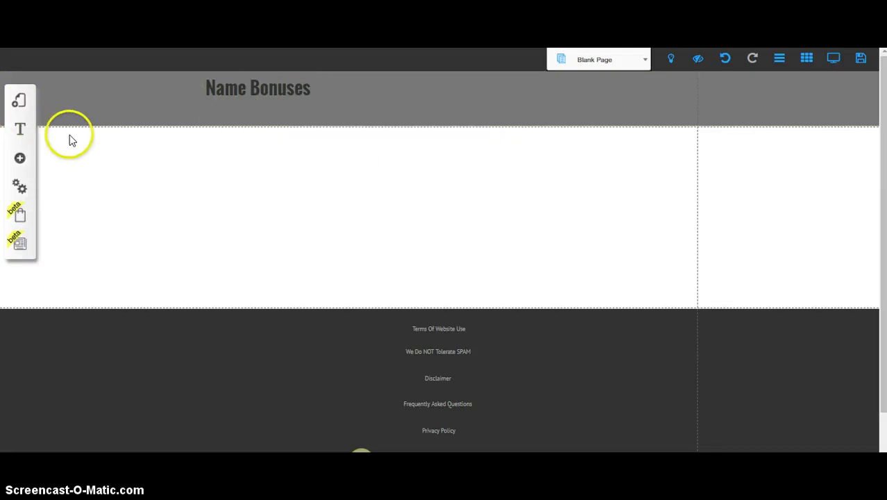
left_click(21, 162)
left_click(81, 244)
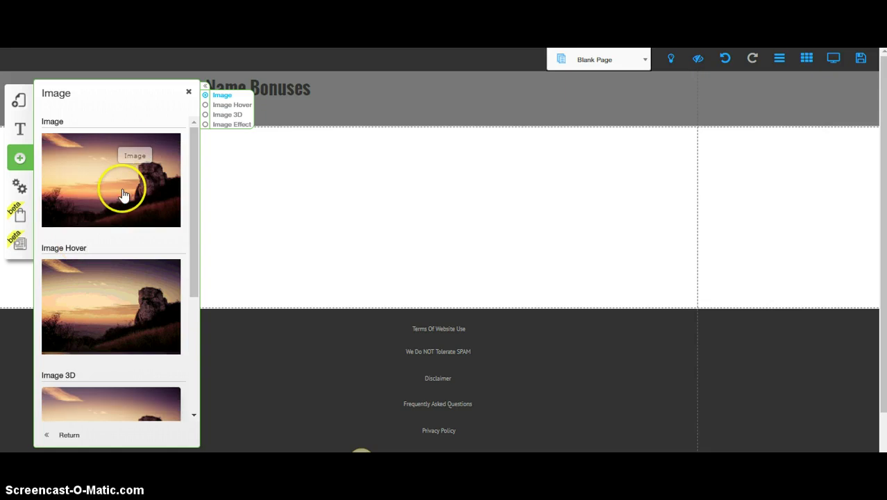
left_click(188, 92)
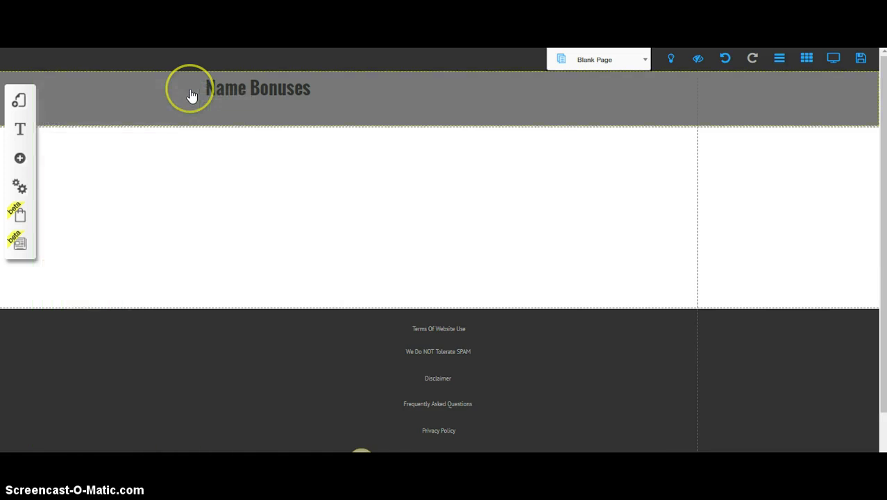
Add a standard image element to the page body and view the uploaded files available to replace its picture.
left_click(20, 158)
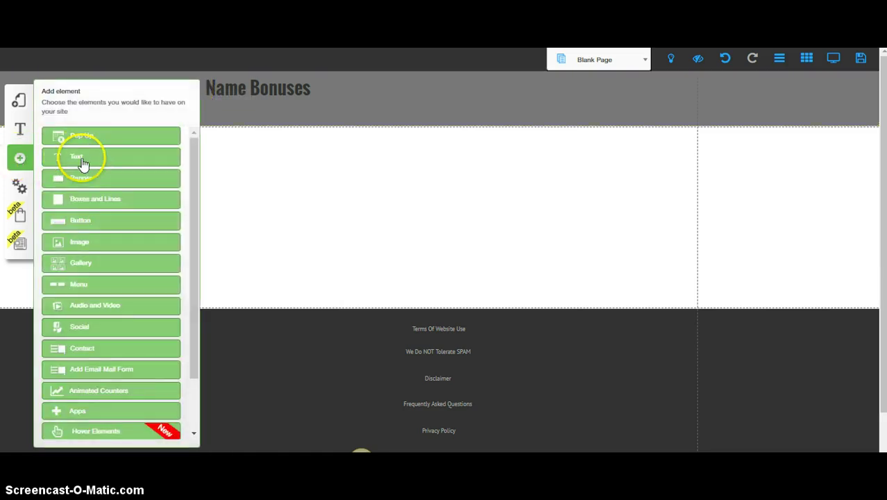
left_click(87, 245)
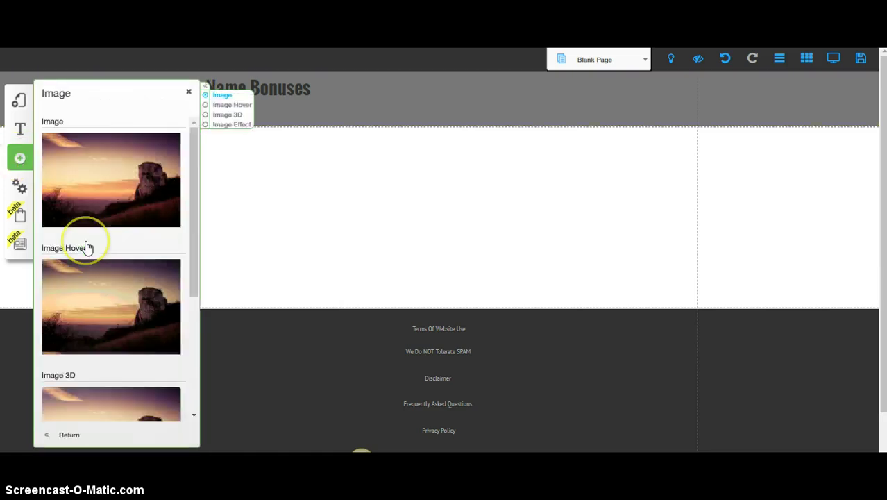
left_click(89, 201)
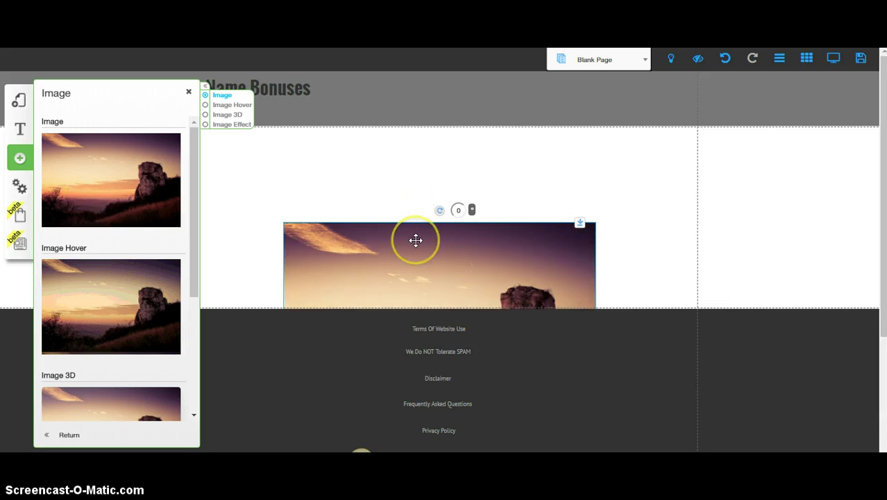
left_click(415, 240)
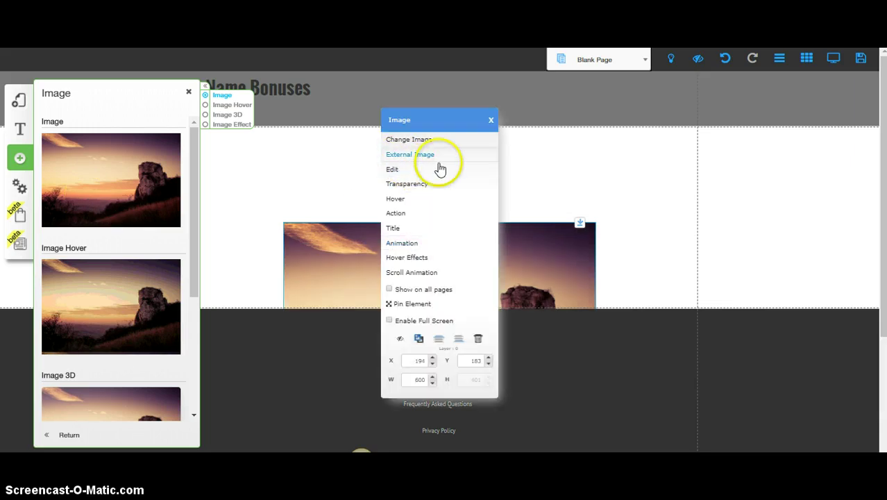
left_click(432, 141)
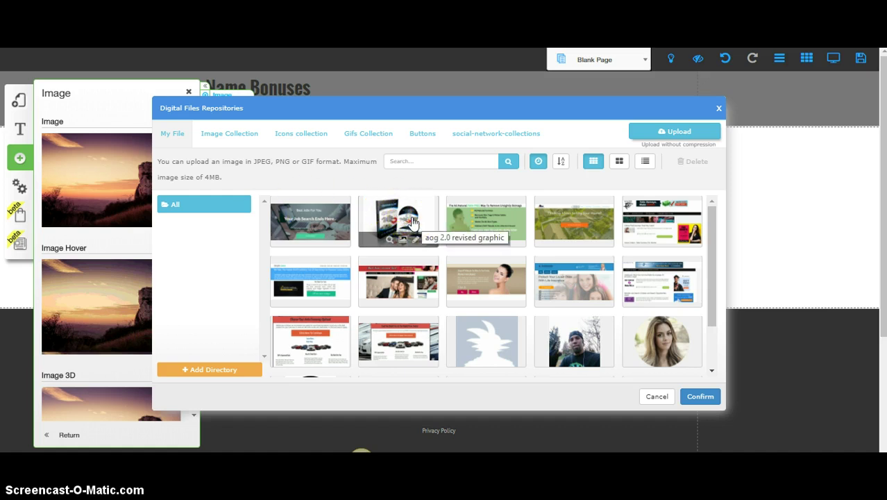
left_click(718, 110)
Move the placeholder image to about X 119, Y -64 and view its external image link setting.
left_click_drag(374, 258, 402, 185)
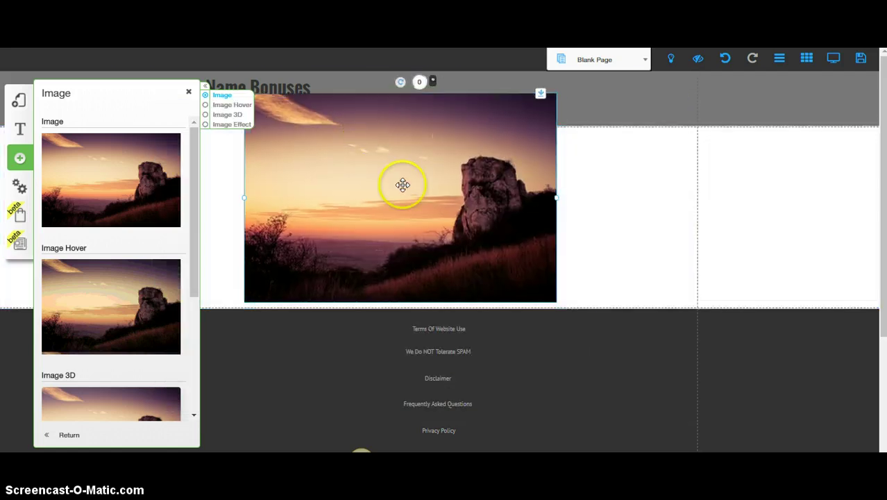
left_click(356, 165)
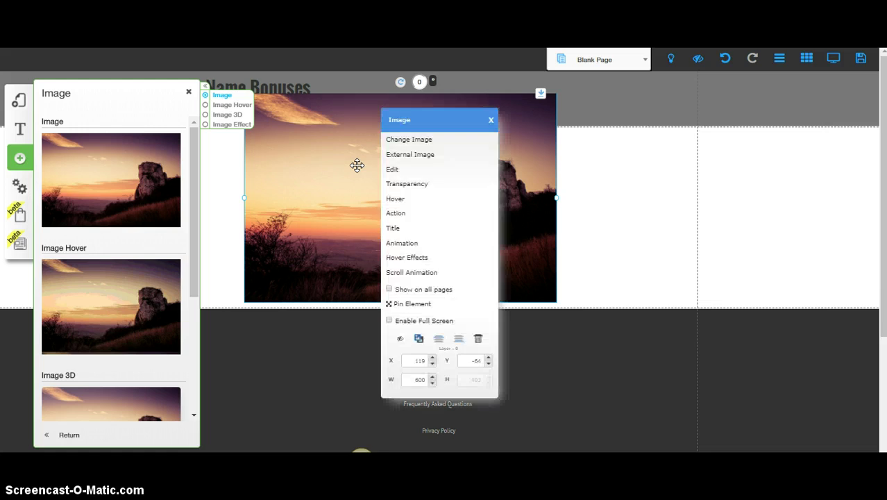
left_click(402, 156)
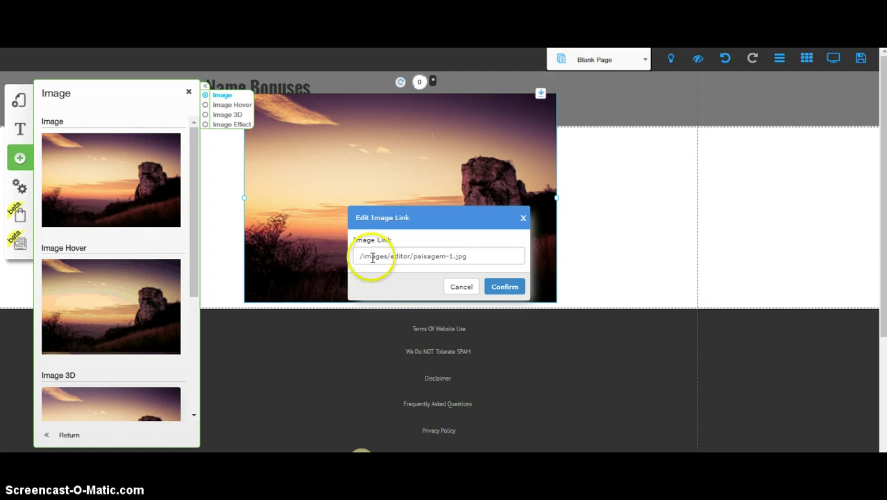
left_click(461, 287)
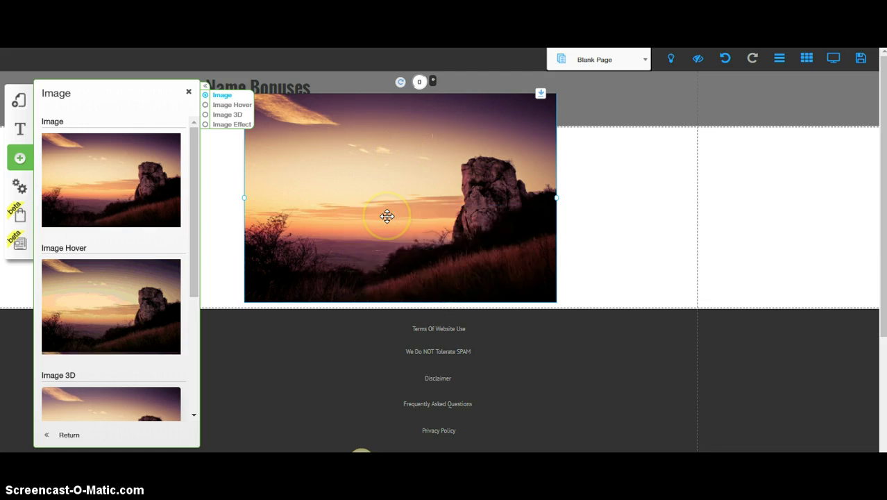
Delete the placeholder landscape image from the page.
left_click(387, 216)
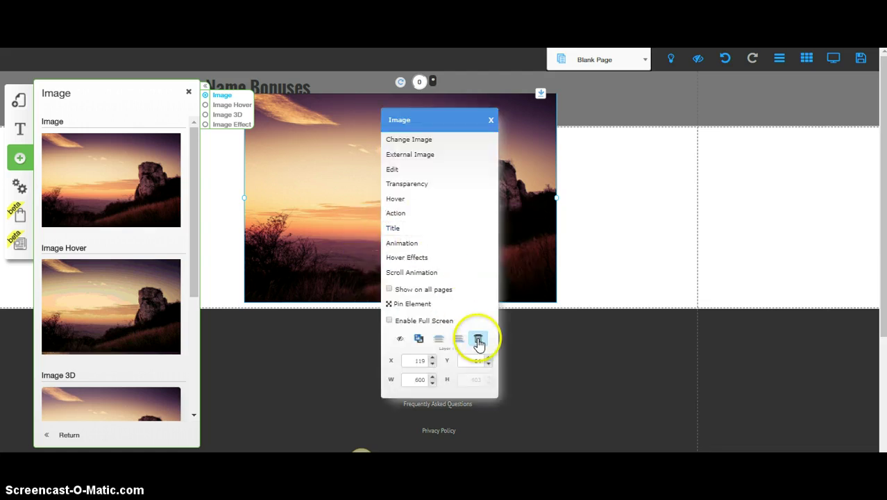
left_click(477, 338)
left_click(188, 92)
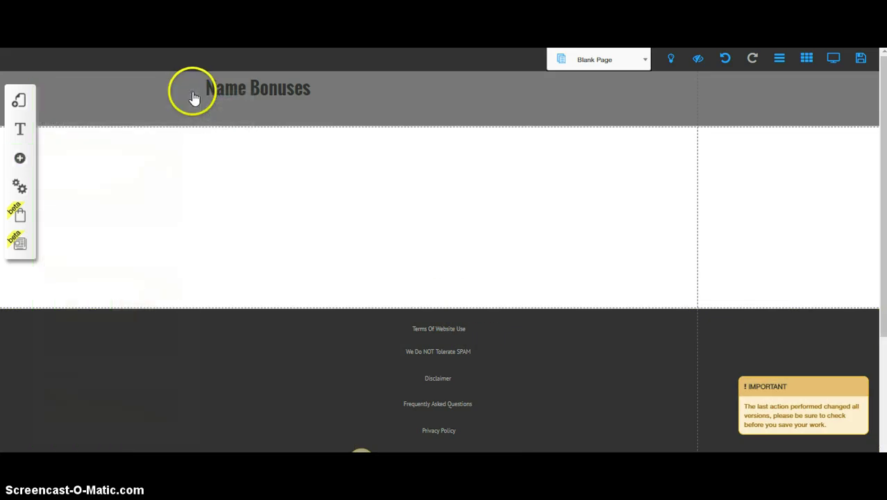
Add a Title XL text element to the white body at about X 127, Y 12 and replace its text with "Headline".
left_click(21, 159)
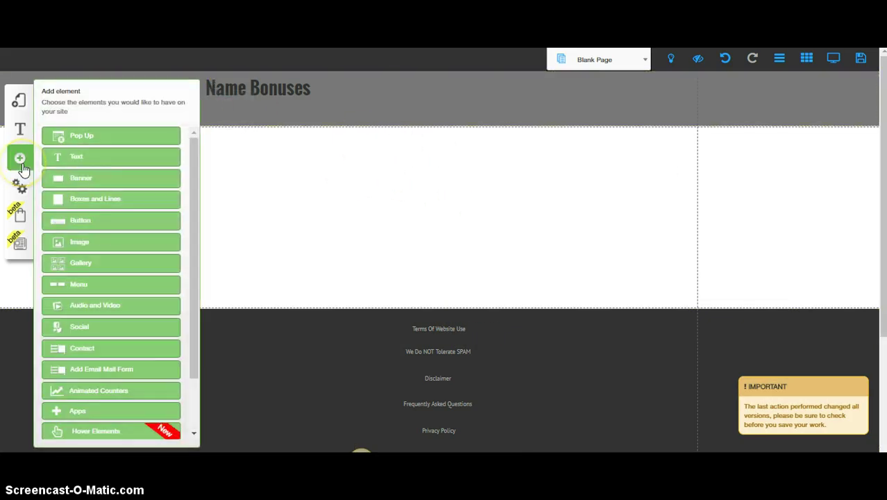
left_click(93, 157)
left_click_drag(96, 153, 397, 169)
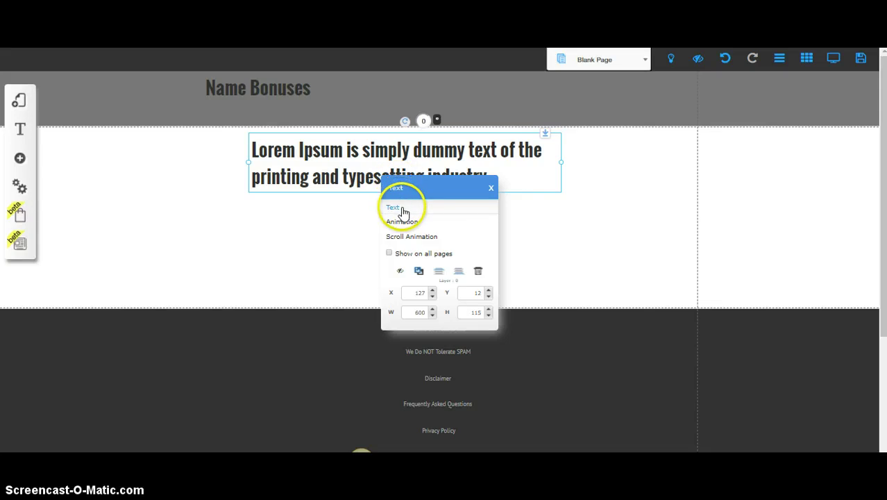
left_click(470, 182)
left_click_drag(490, 179, 257, 154)
key("BackSpace")
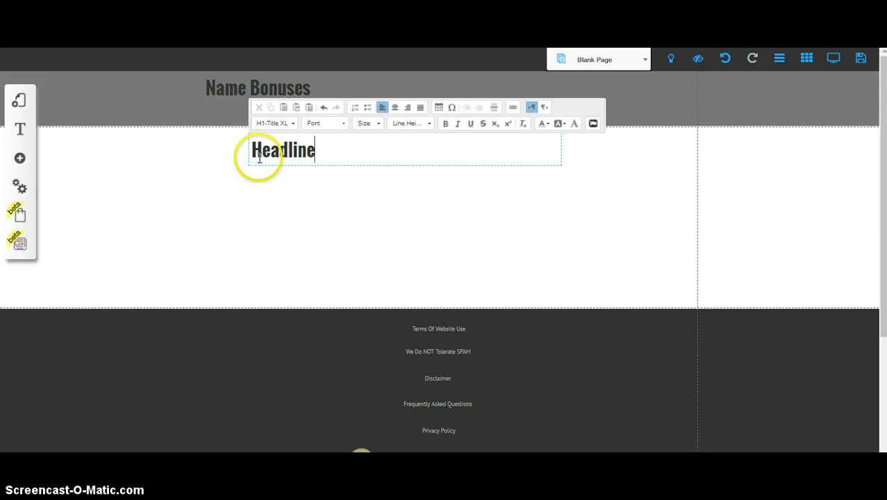
Add a YouTube video element to the white body section and extend the section downward.
left_click(20, 158)
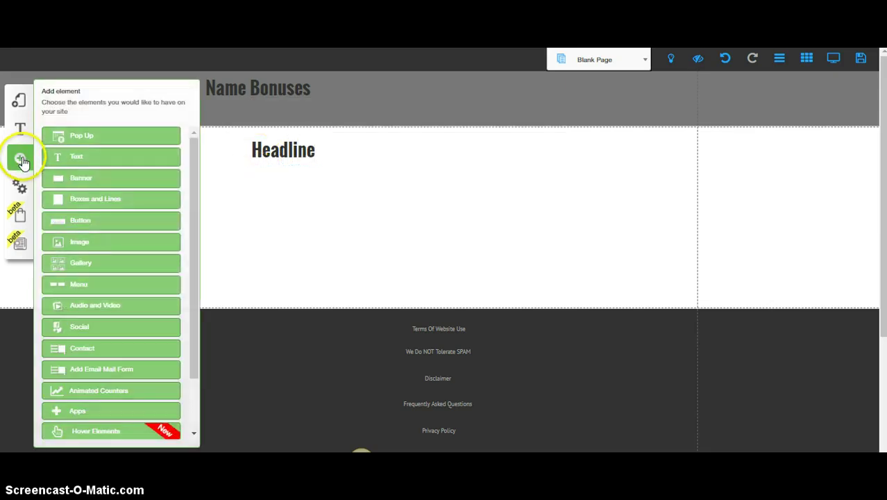
left_click(103, 307)
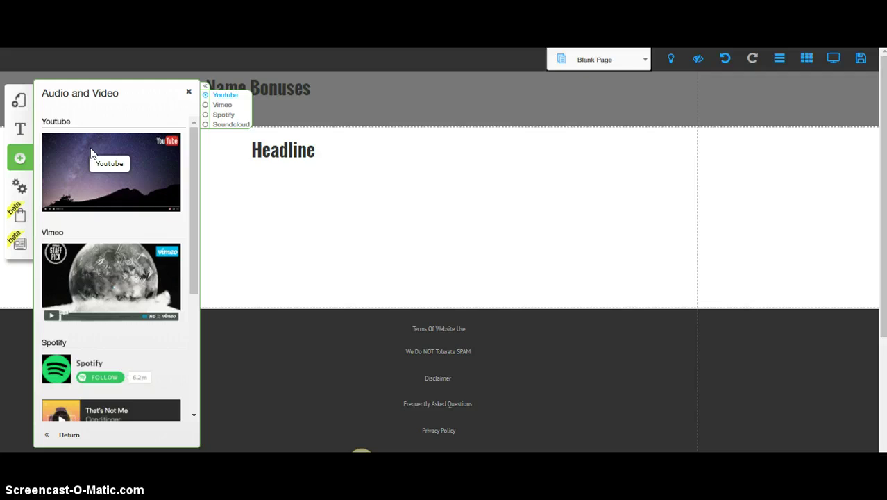
left_click(126, 175)
left_click(439, 212)
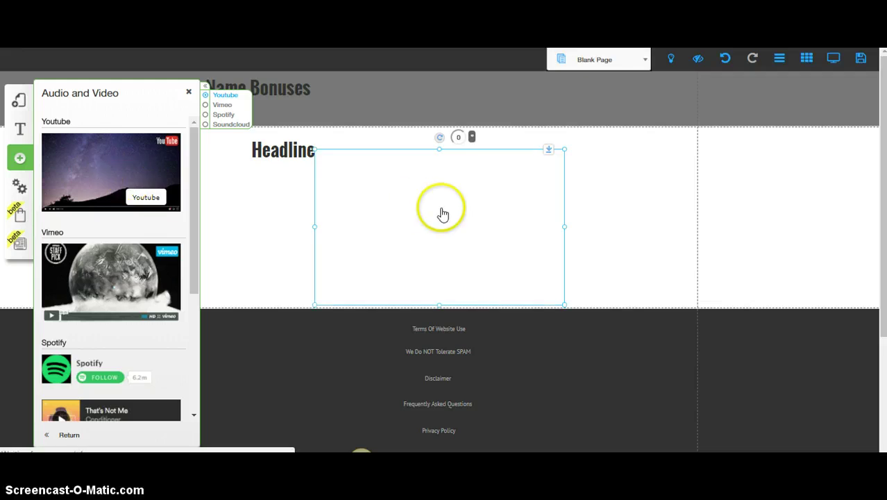
left_click(715, 253)
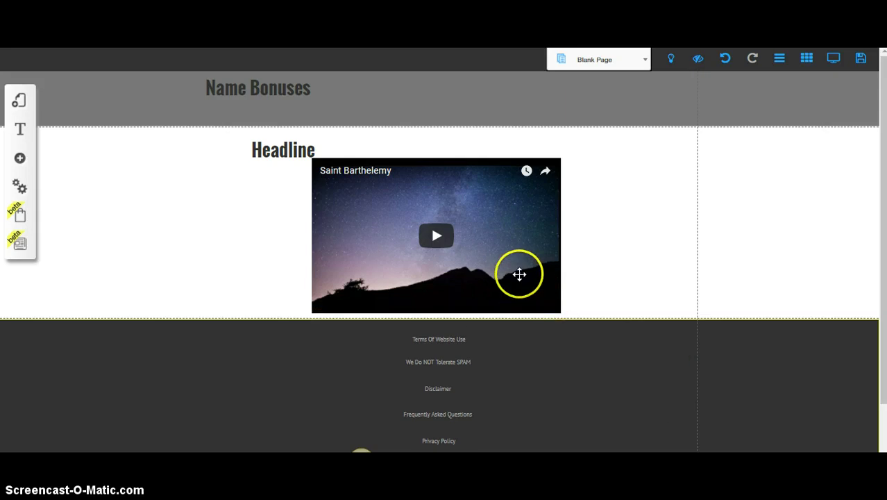
left_click(518, 272)
left_click(596, 409)
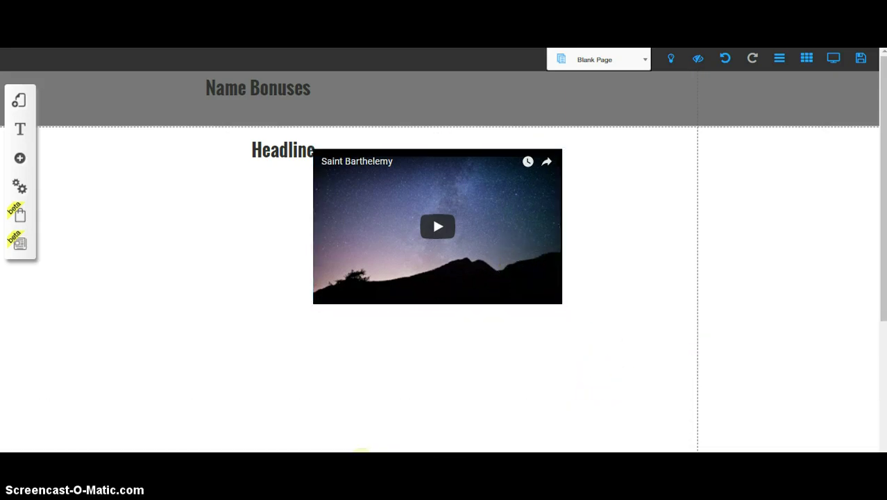
Move the headline closer to the page centre and position the YouTube video directly beneath it.
left_click_drag(513, 303, 487, 309)
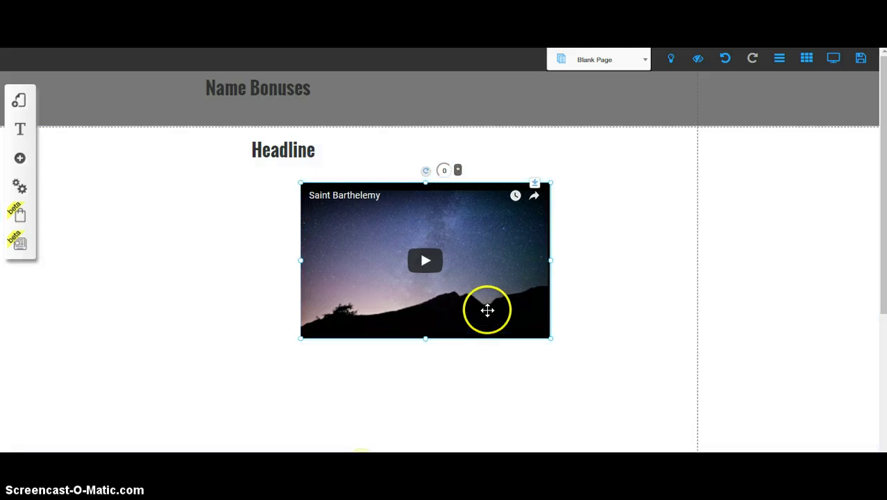
left_click_drag(319, 154, 392, 149)
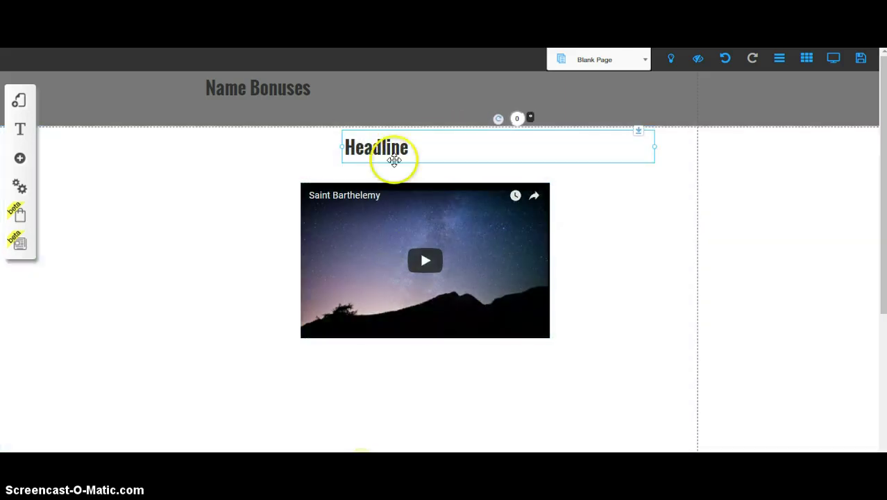
left_click(360, 246)
left_click_drag(361, 247, 369, 240)
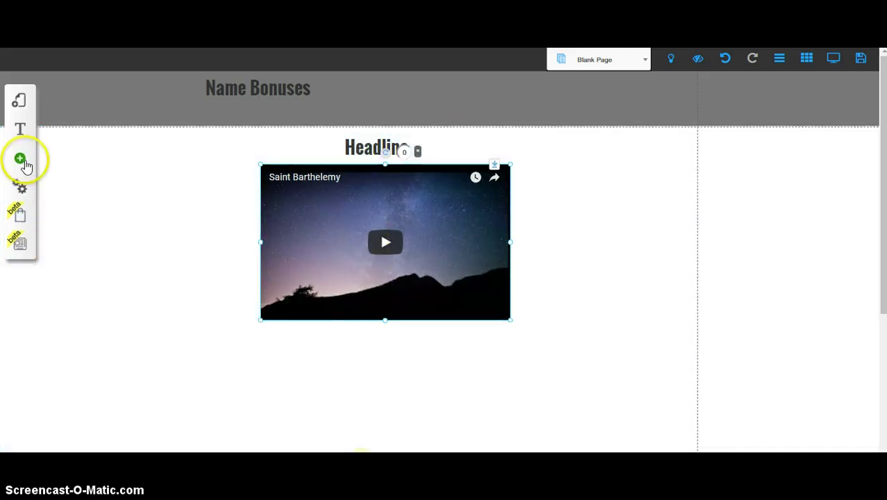
Add the blue "Your Text Here" button and place it just below the video at about X 155, Y 391.
left_click(21, 159)
left_click(91, 222)
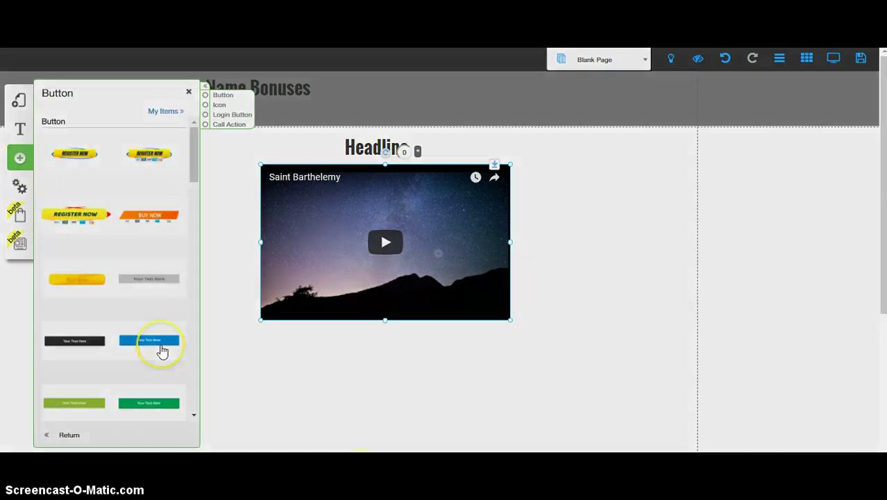
left_click(161, 352)
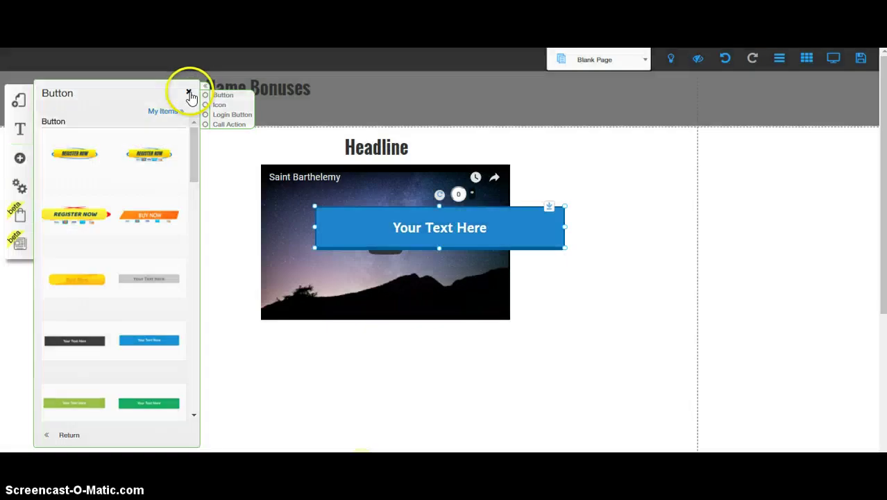
left_click(189, 93)
left_click_drag(436, 215, 372, 345)
Change the blue button's text to "Buy Now".
left_click(372, 346)
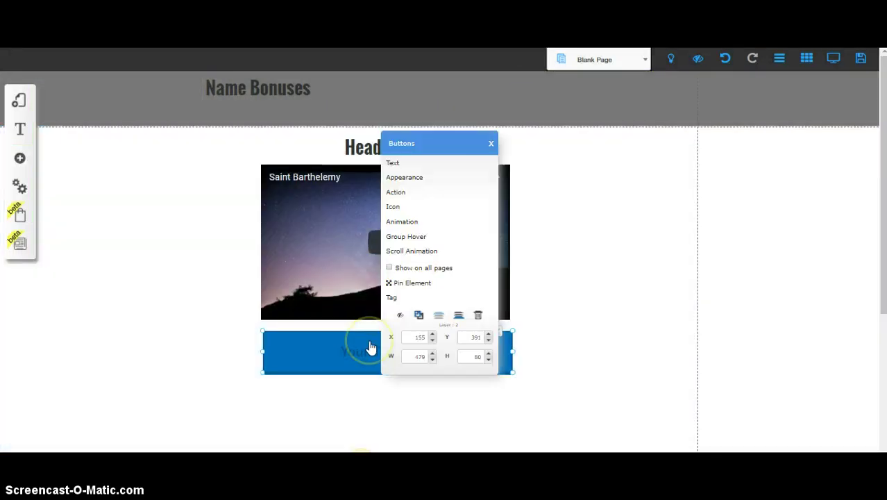
left_click(392, 165)
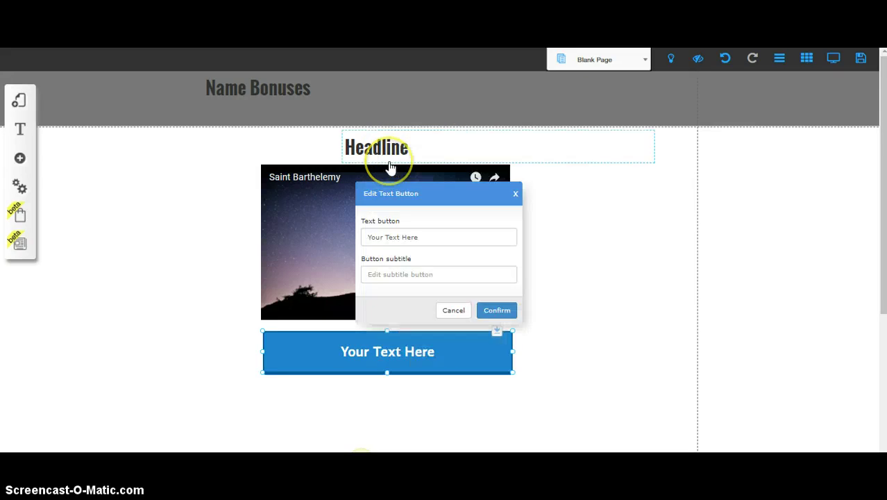
left_click_drag(430, 237, 351, 237)
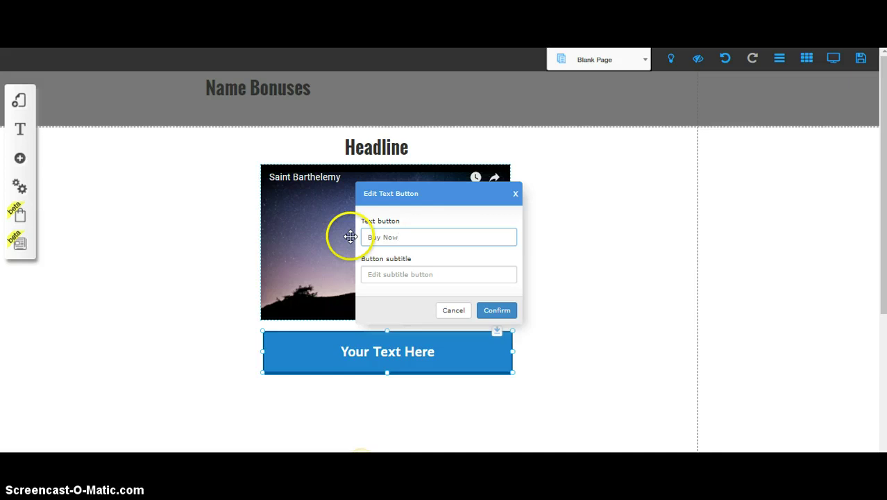
type("Buy Now")
left_click(494, 313)
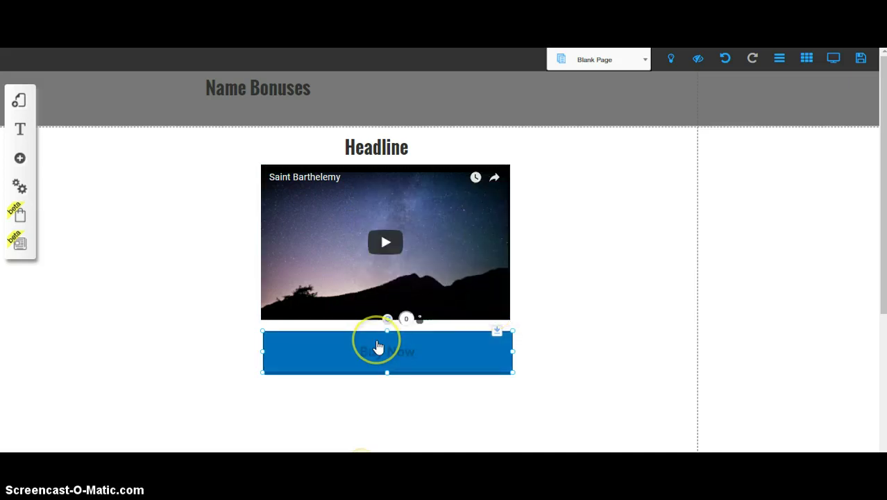
View the Buy Now button's web address action settings and close them without entering a link.
left_click(378, 347)
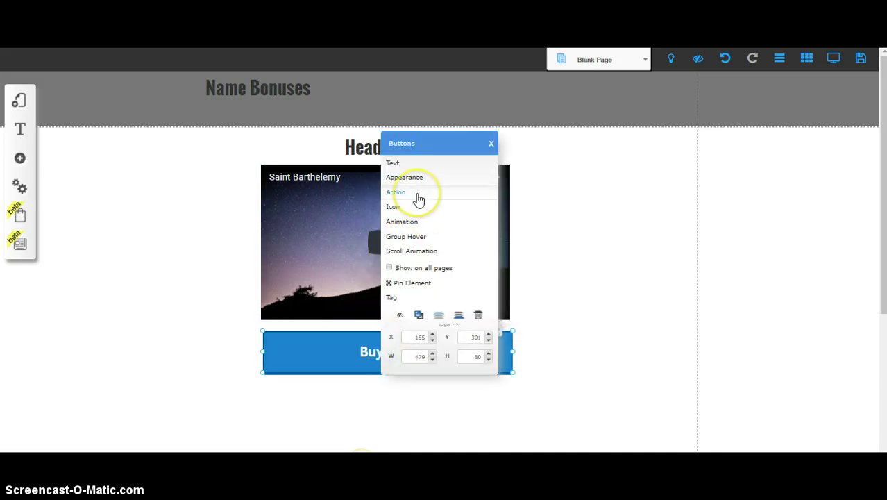
left_click(396, 192)
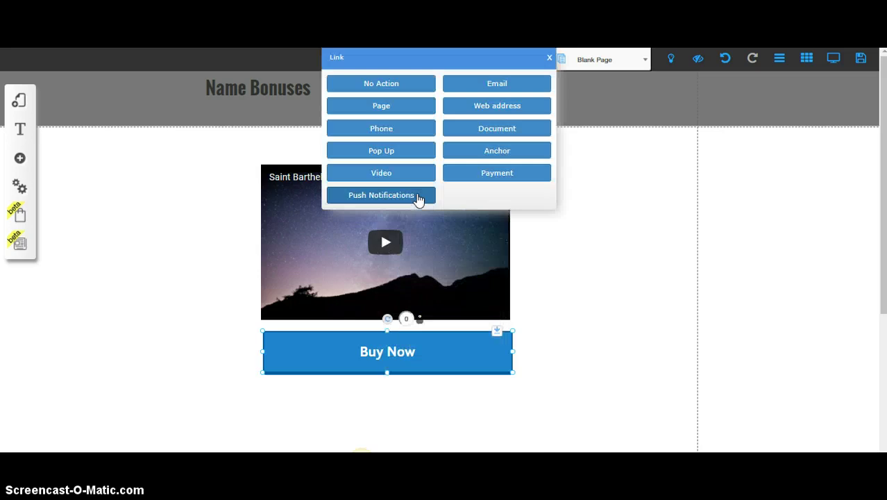
left_click(491, 105)
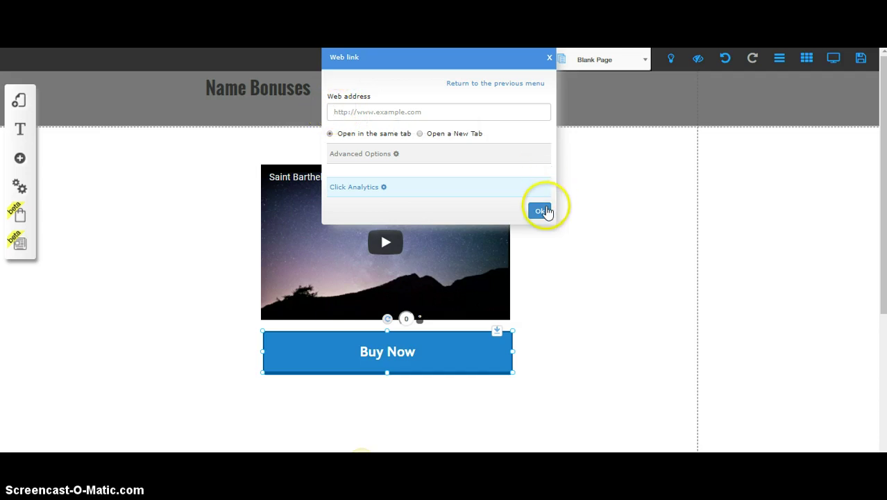
left_click(540, 210)
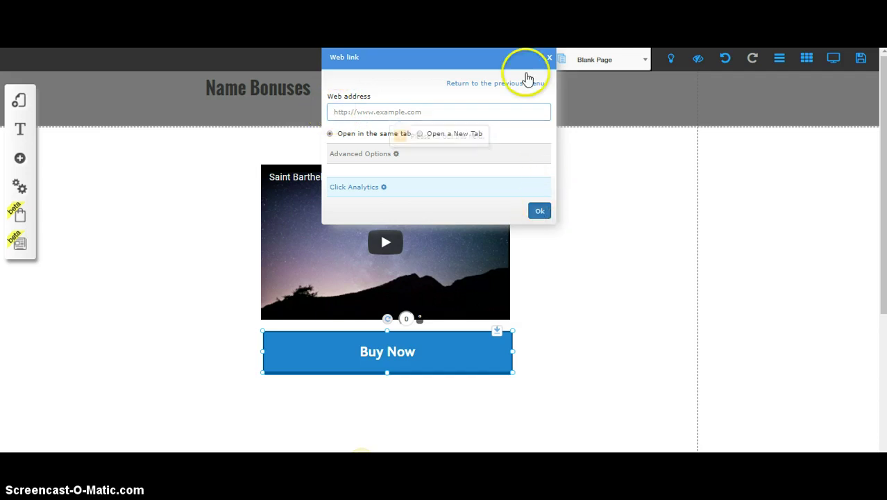
left_click(549, 57)
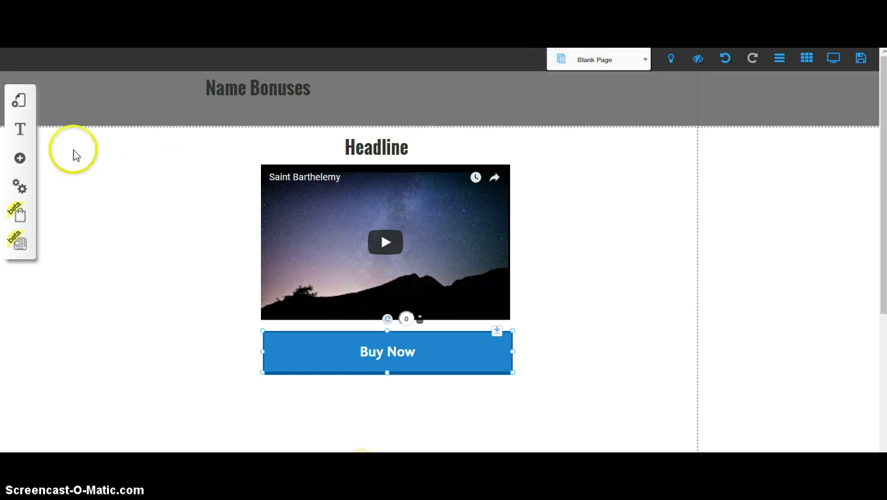
Add the dark blue Classic banner to the page.
left_click(21, 159)
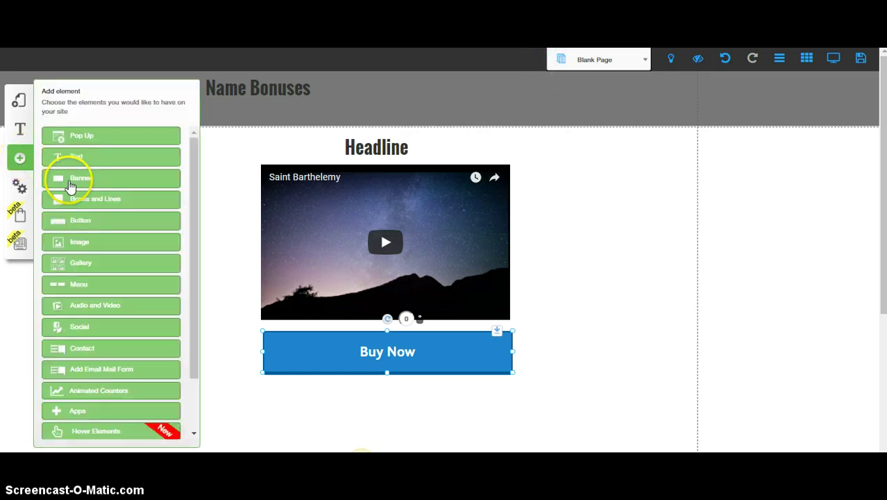
left_click(69, 183)
left_click(71, 184)
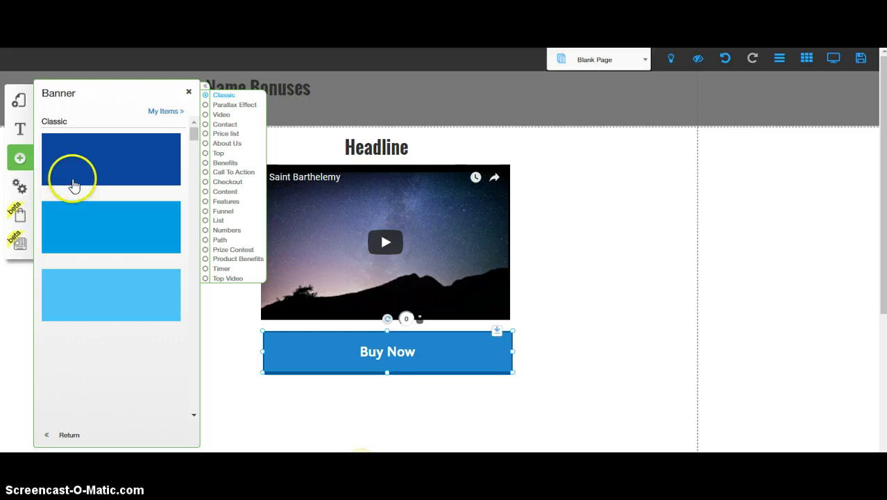
left_click(103, 150)
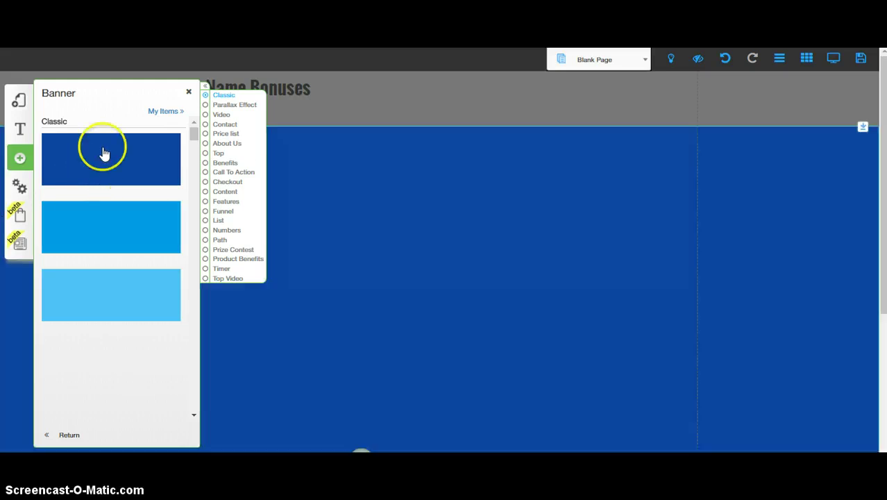
left_click(188, 92)
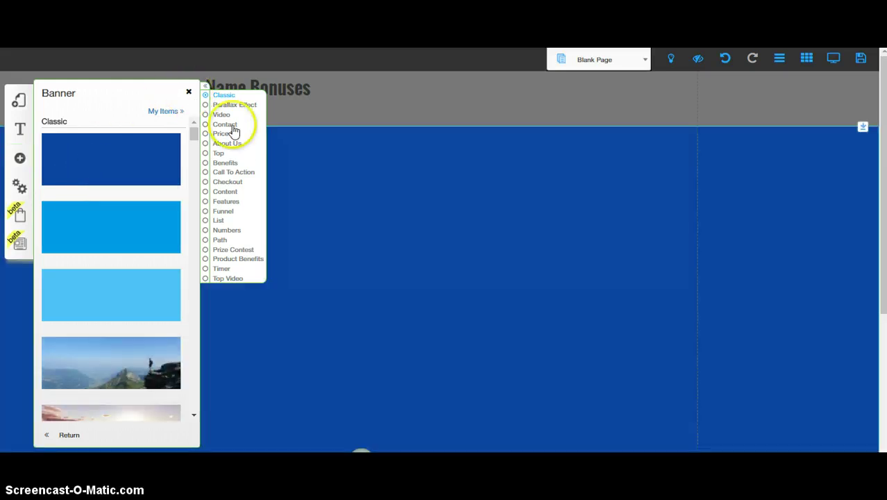
left_click(376, 232)
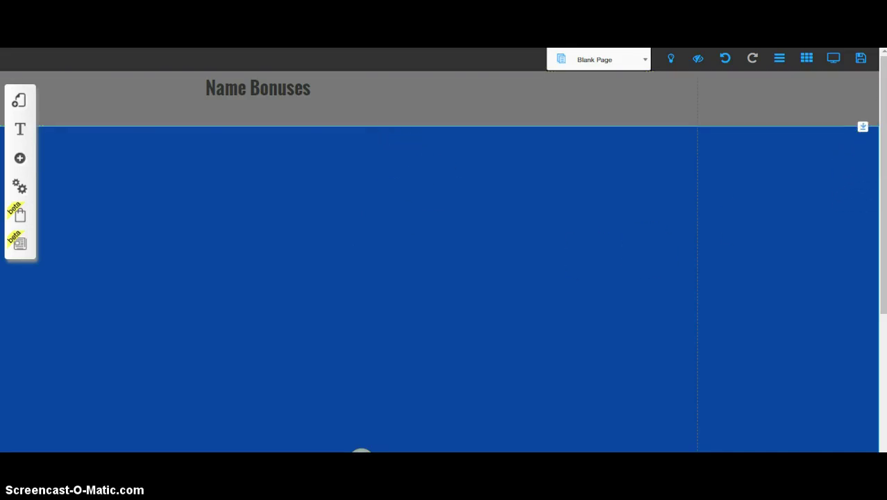
Position the blue banner just below the Buy Now button, with the page footer moved down beneath the banner.
scroll(823, 286, "down", 4)
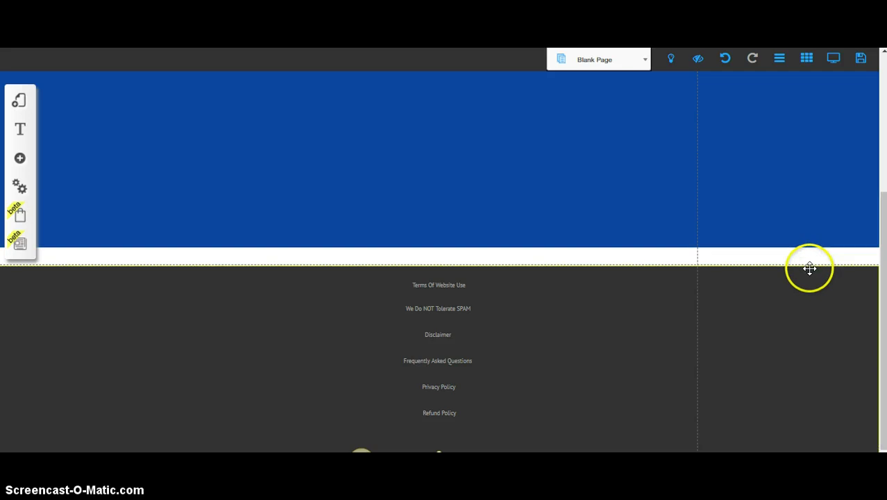
left_click_drag(807, 263, 819, 448)
scroll(621, 414, "up", 5)
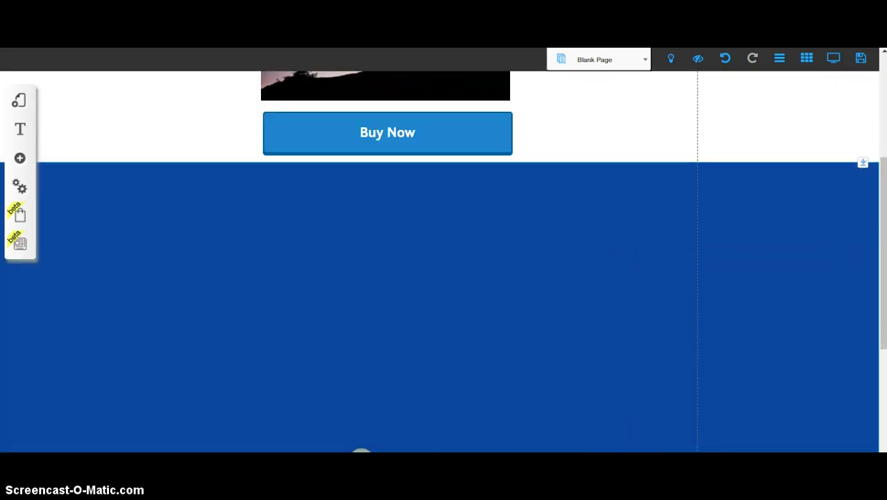
scroll(877, 317, "down", 3)
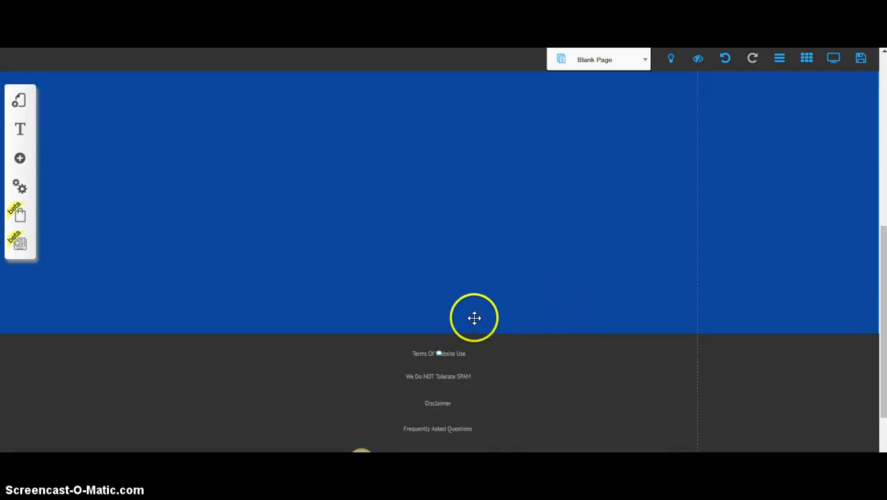
scroll(473, 375, "up", 2)
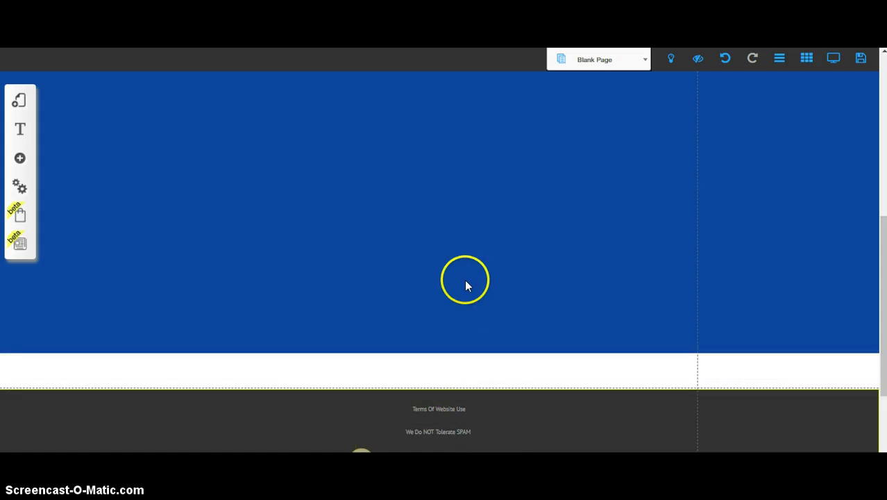
scroll(883, 369, "up", 5)
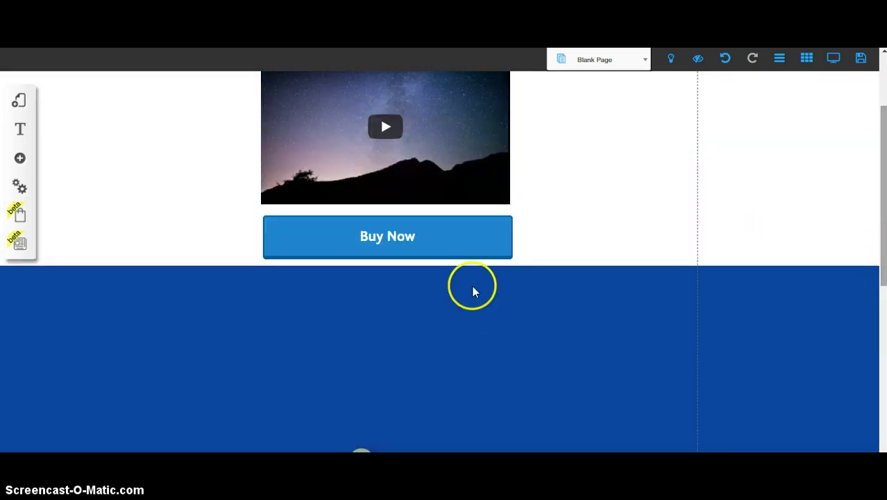
Add a Title XL text element and place it near the top of the blue banner, beneath the Buy Now button.
left_click(21, 158)
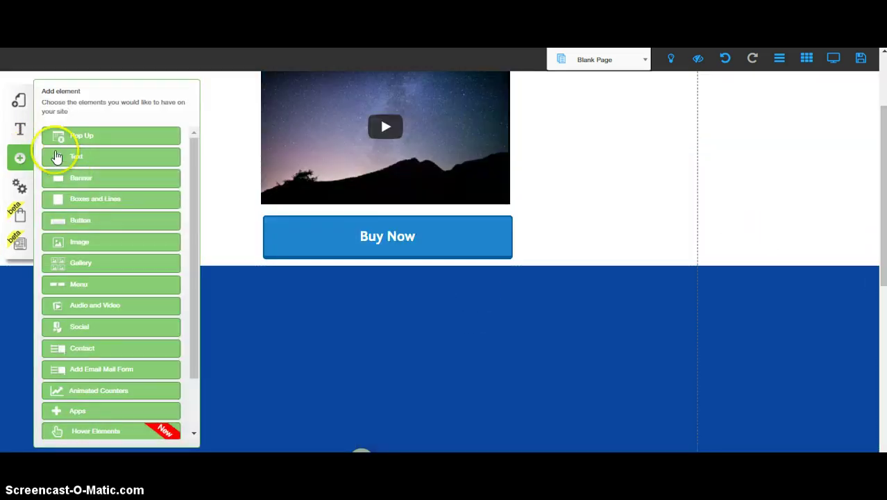
left_click(68, 162)
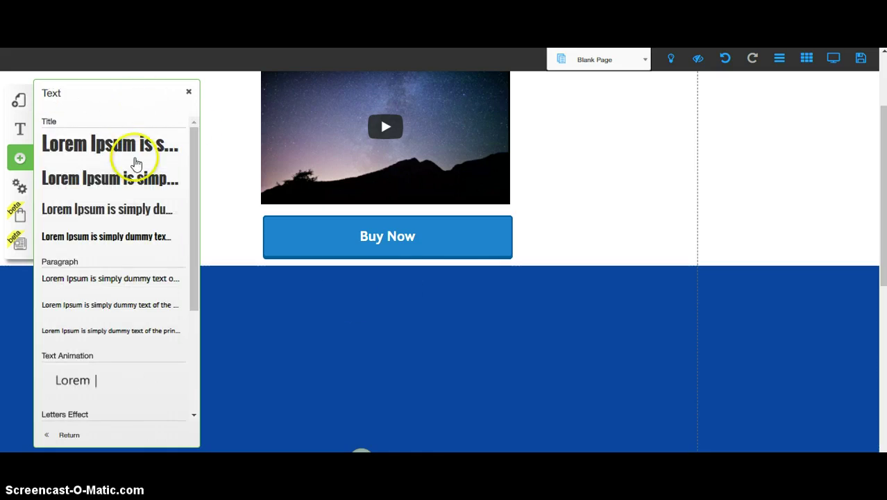
left_click(136, 154)
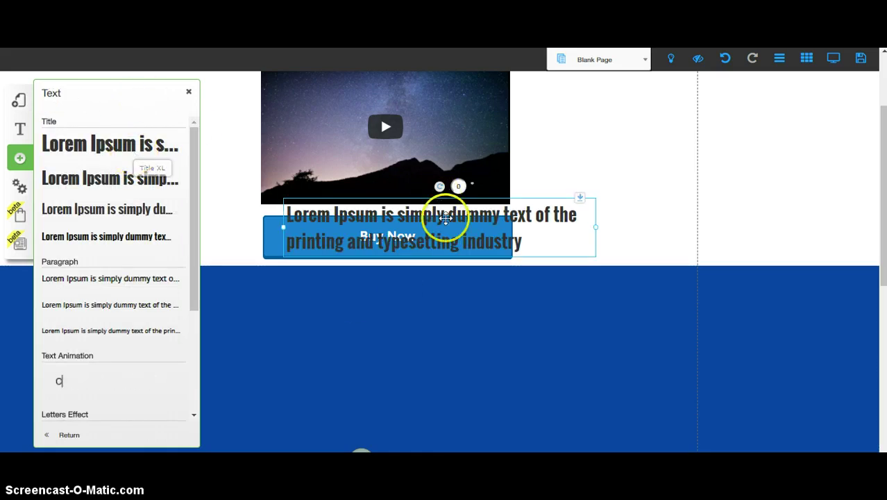
left_click_drag(439, 282, 442, 314)
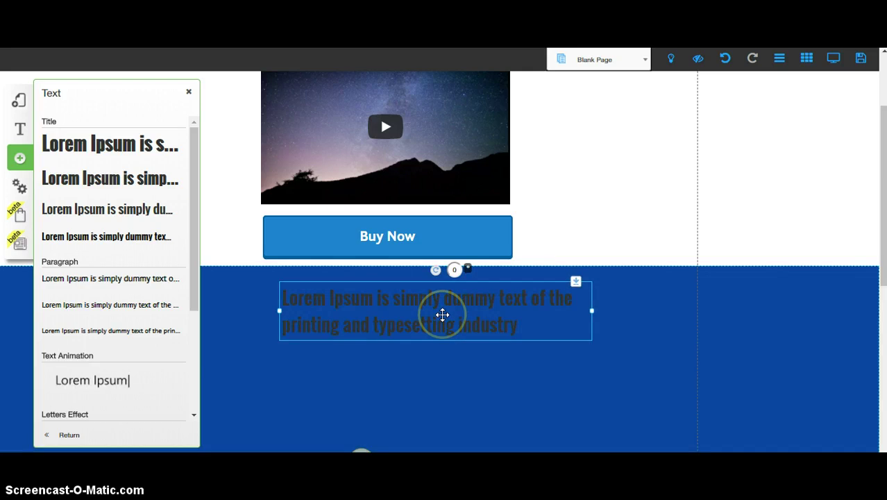
Replace the banner title's placeholder text with "What is Product name".
left_click(443, 313)
left_click(412, 209)
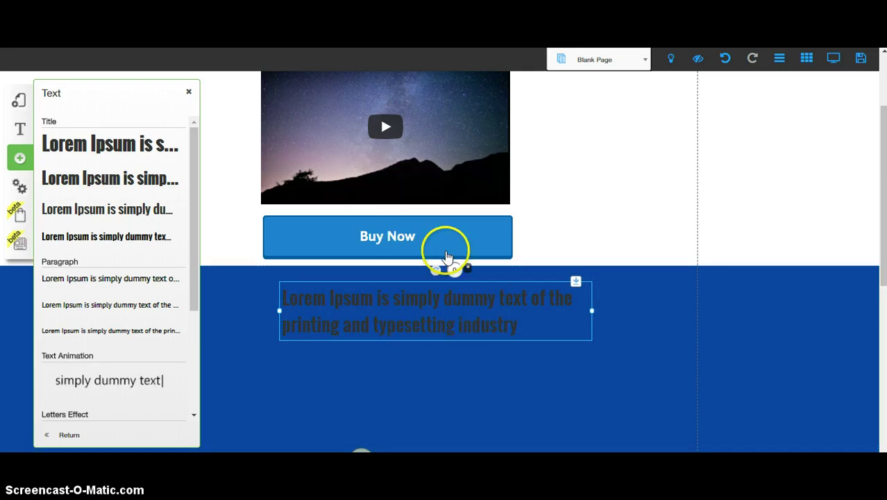
left_click(520, 326)
left_click_drag(521, 324, 312, 293)
key("BackSpace")
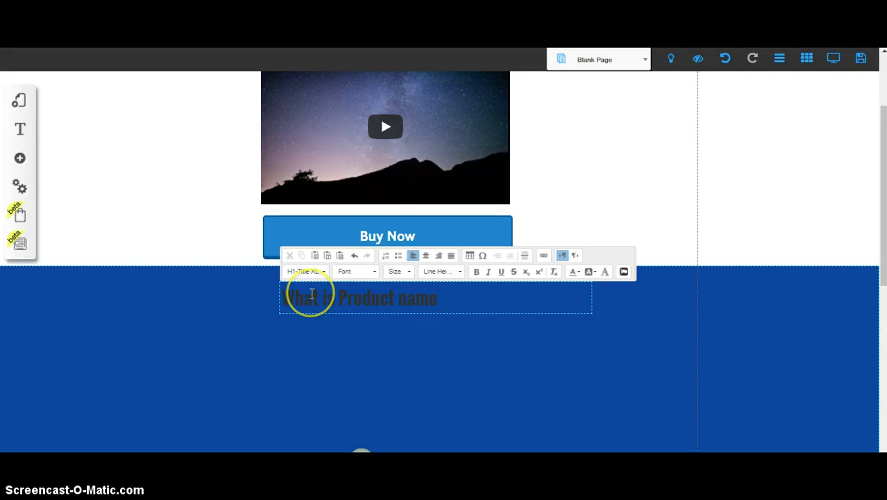
left_click(398, 363)
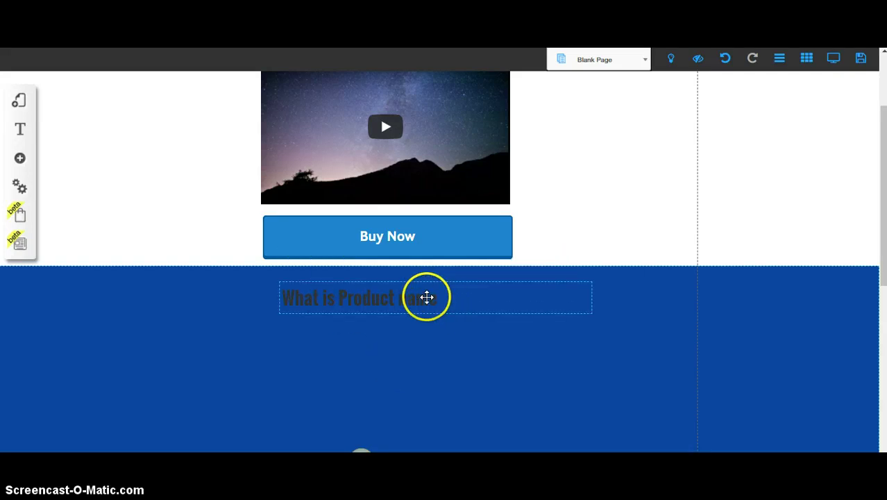
Change the text colour of the "What is Product name" title to light grey.
left_click(427, 297)
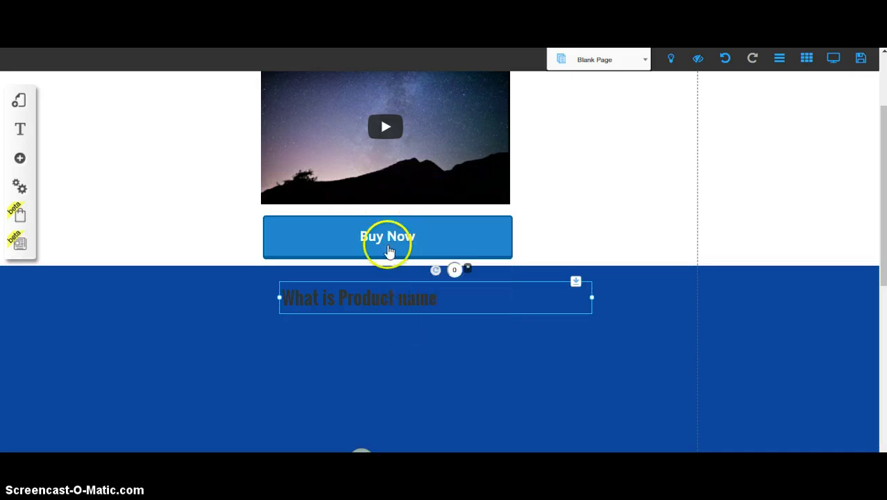
left_click(444, 300)
left_click_drag(427, 292, 281, 292)
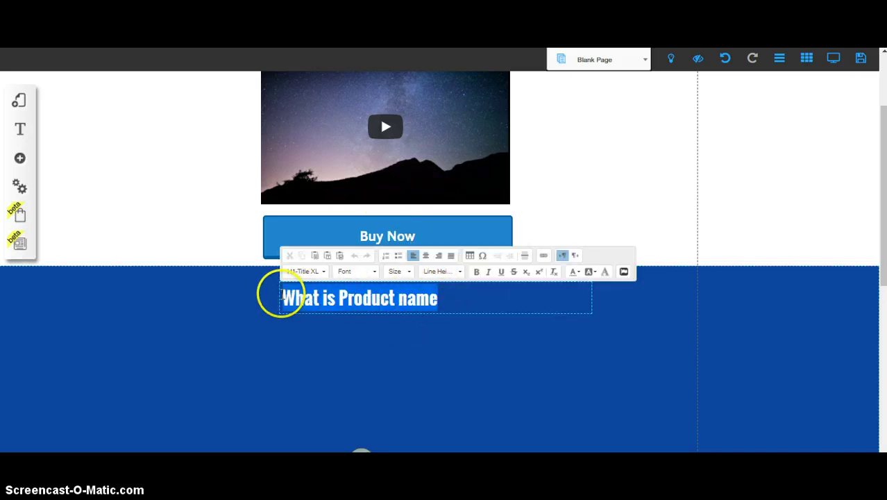
left_click(578, 272)
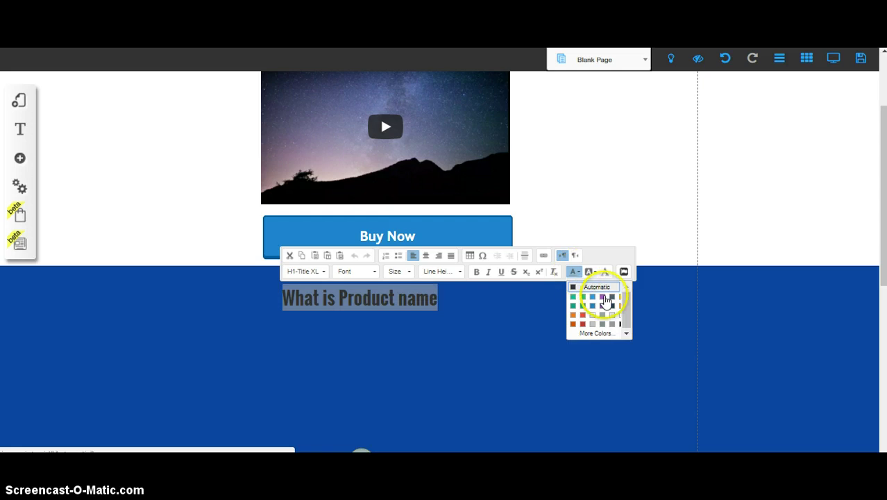
left_click(593, 318)
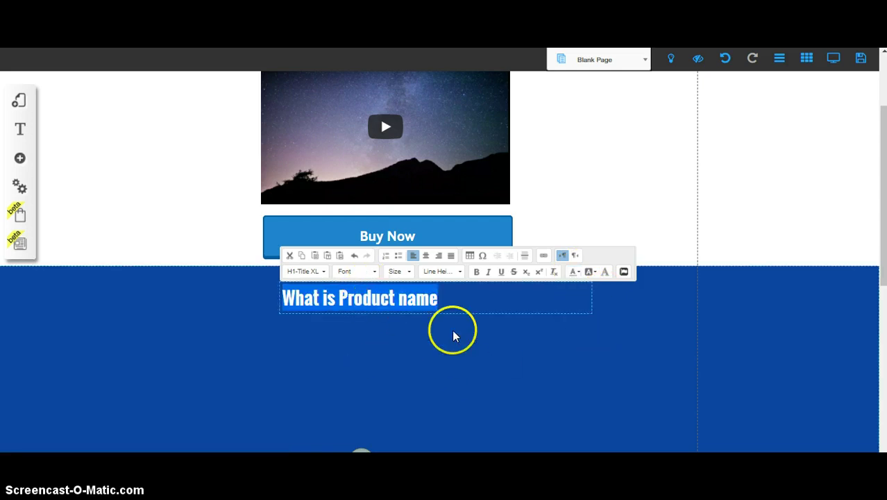
left_click(378, 339)
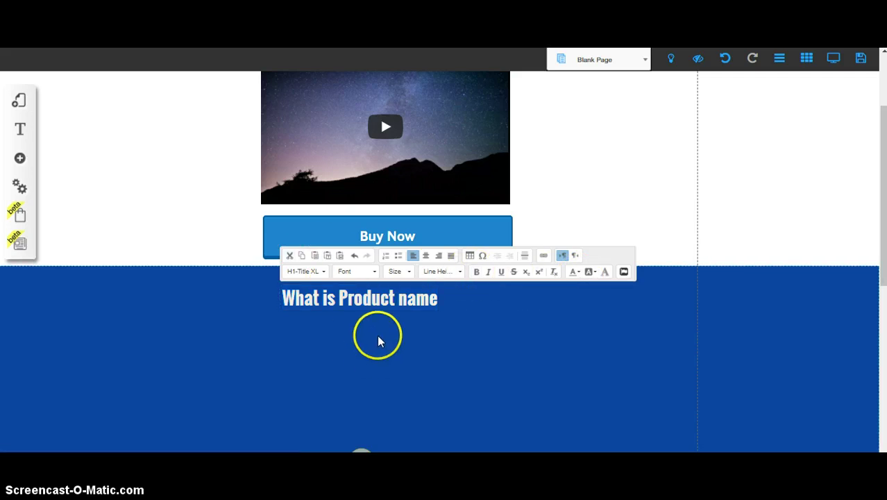
Add a standard image to the blue banner and place it left of and slightly below the title, at about X -101, Y 74.
left_click(19, 159)
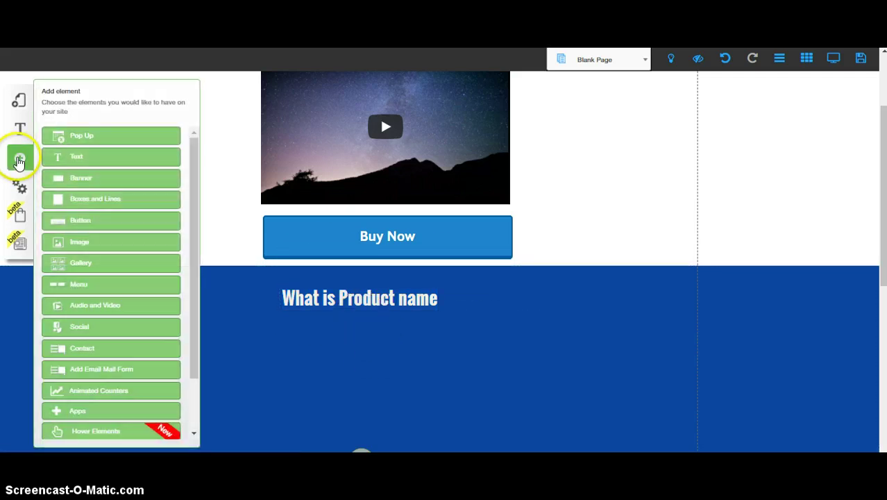
left_click(81, 248)
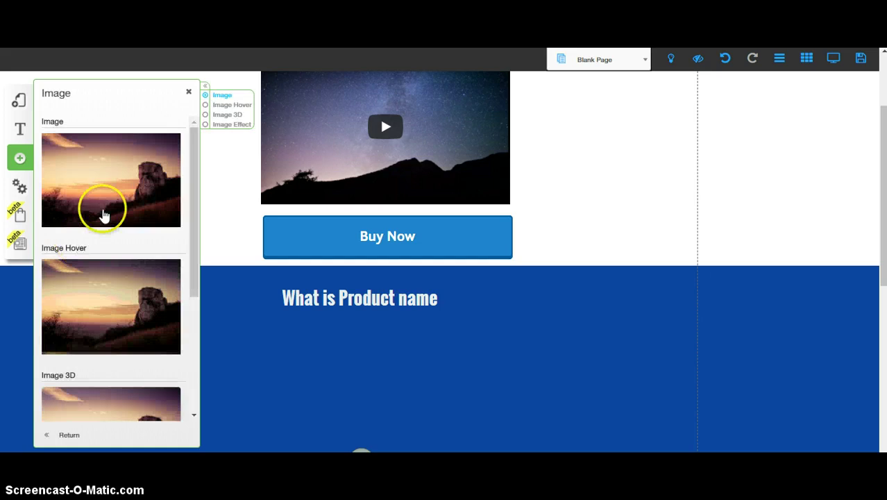
left_click(108, 202)
left_click_drag(462, 226, 513, 346)
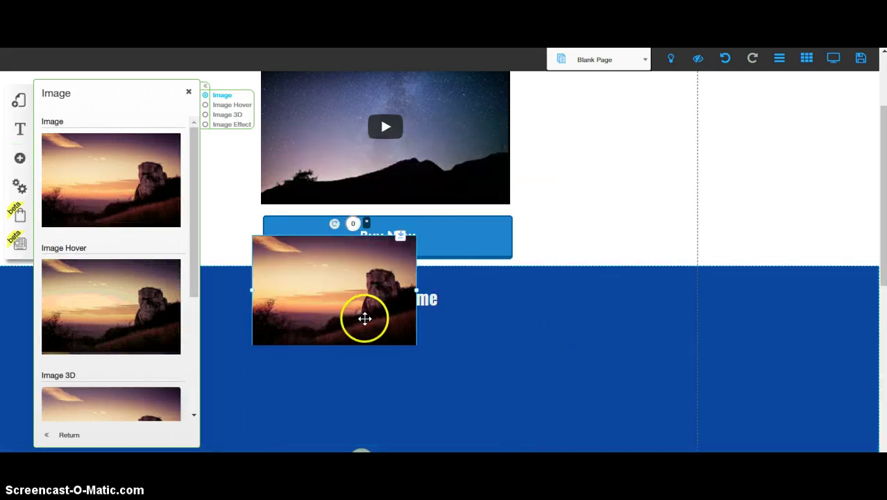
left_click_drag(327, 316, 218, 356)
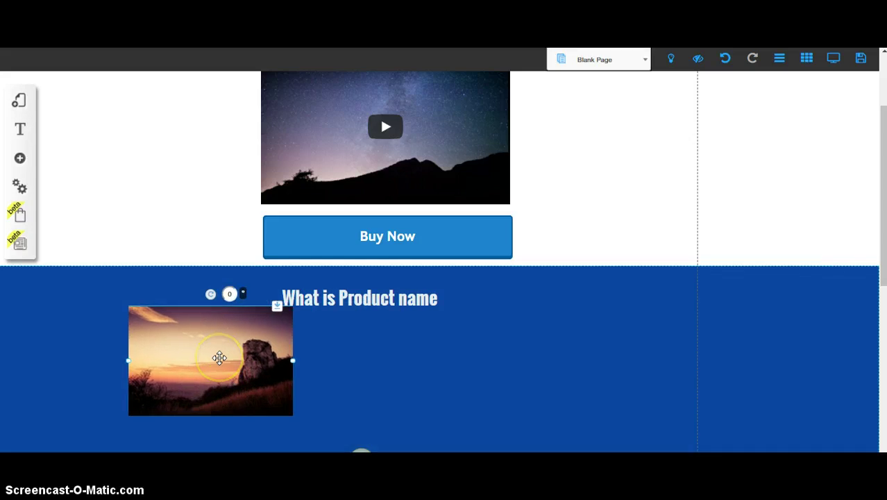
left_click(217, 356)
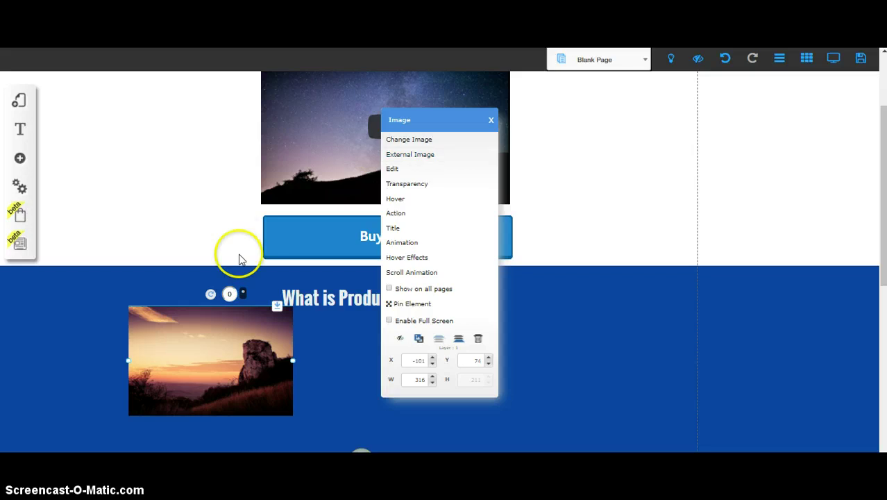
left_click(490, 121)
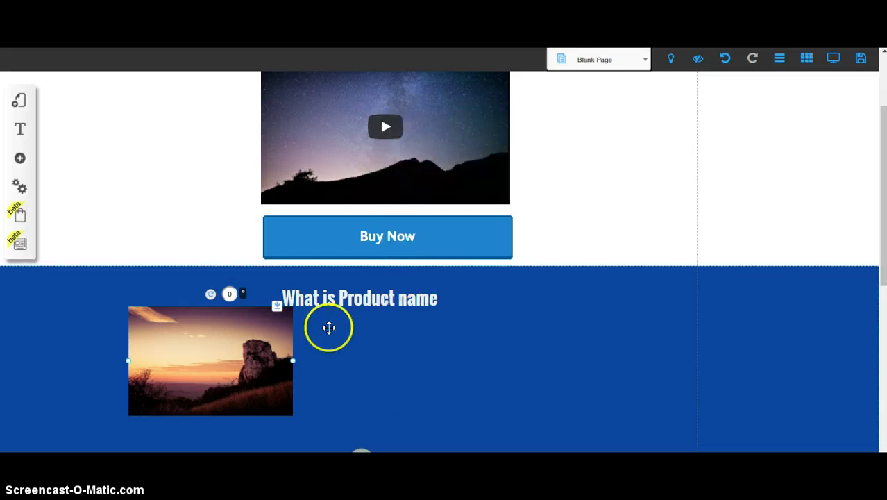
Enlarge the banner image and shift the title and image to the right so they sit side by side.
left_click_drag(308, 363, 238, 366)
left_click_drag(382, 301, 428, 297)
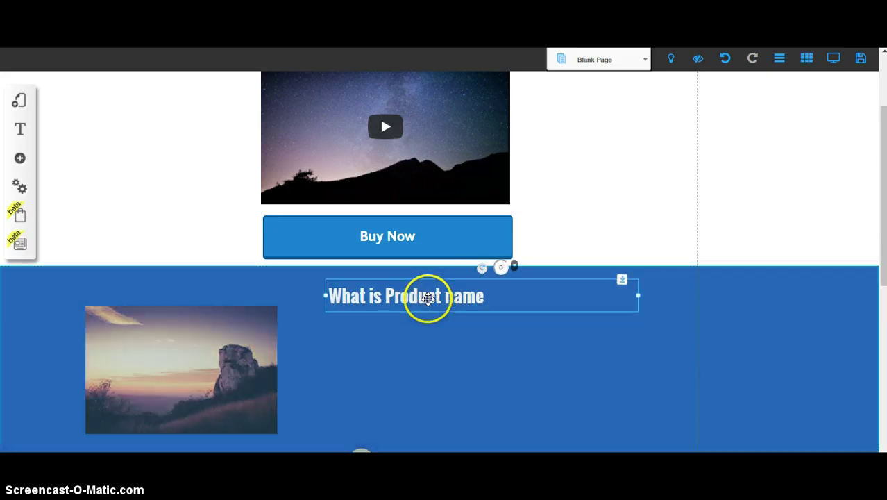
left_click_drag(237, 373, 275, 376)
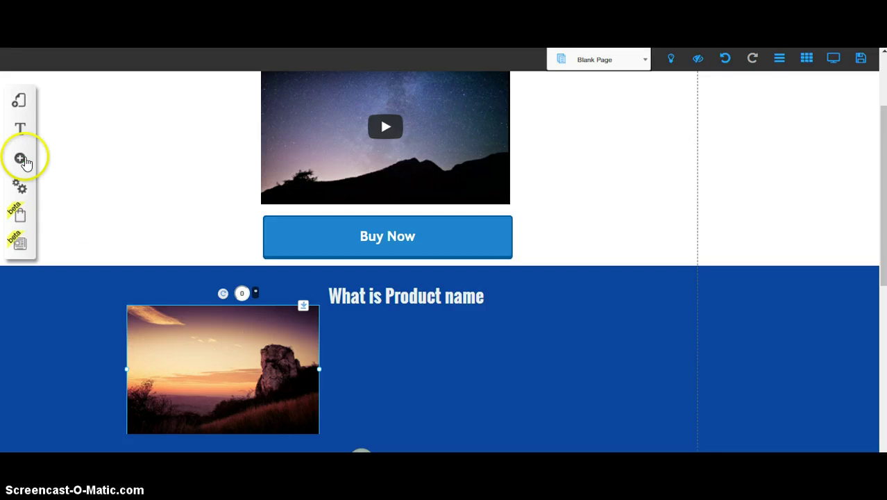
Add the largest paragraph text element and place it under the "What is Product name" title, beside the image.
left_click(20, 158)
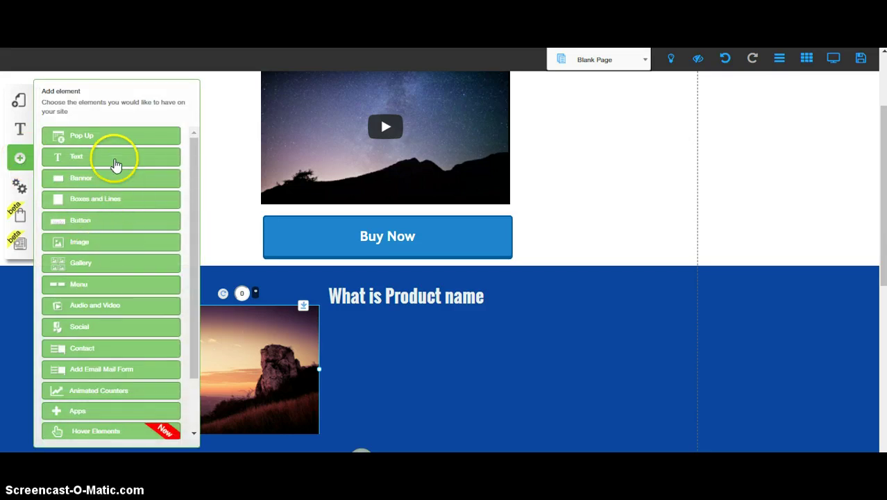
left_click(116, 158)
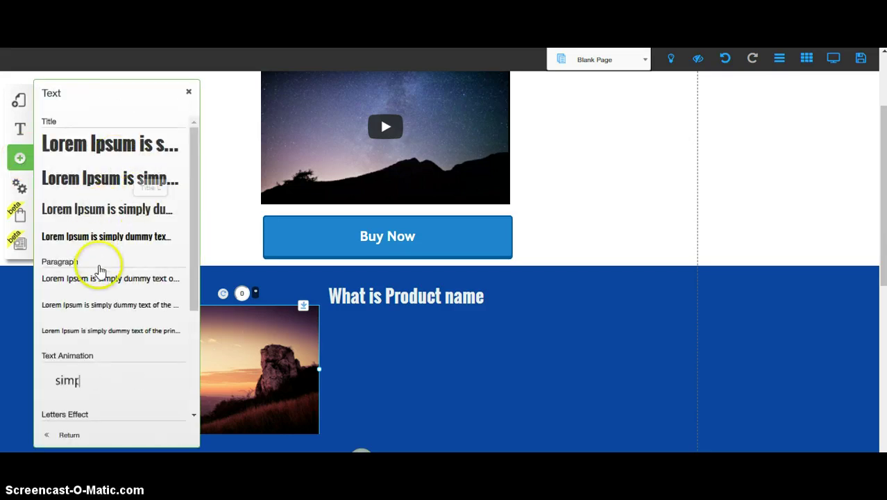
left_click(100, 277)
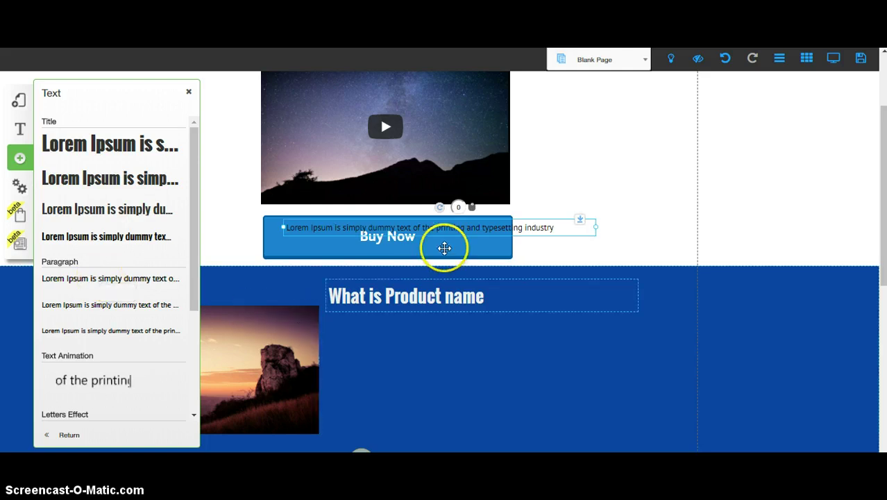
left_click_drag(444, 248, 502, 340)
left_click(190, 93)
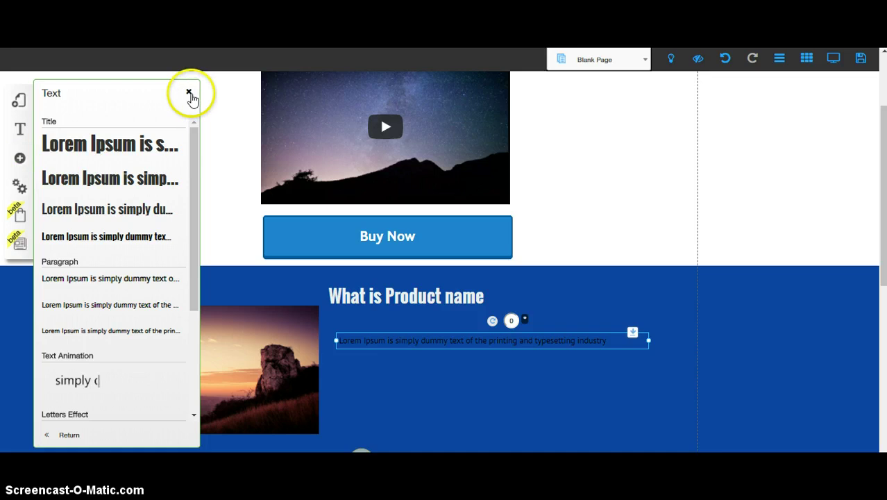
left_click(189, 93)
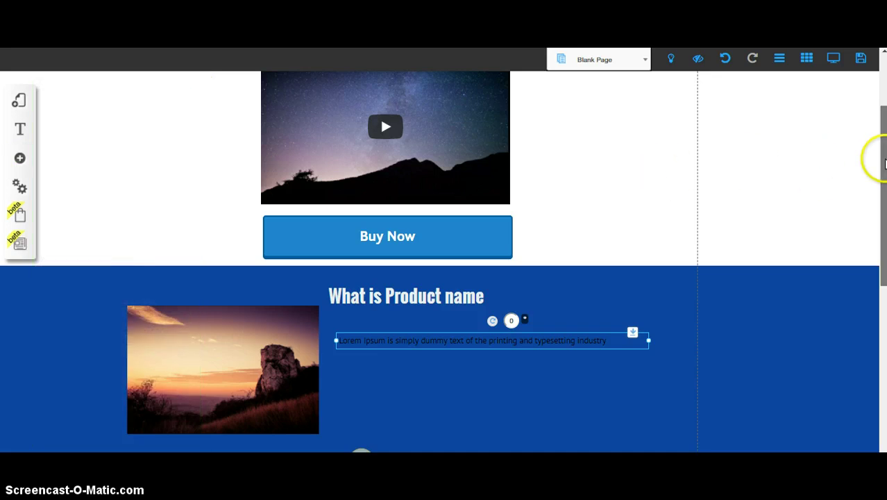
Extend the lower edge of the blue banner down to the top of the dark footer.
left_click_drag(885, 163, 885, 277)
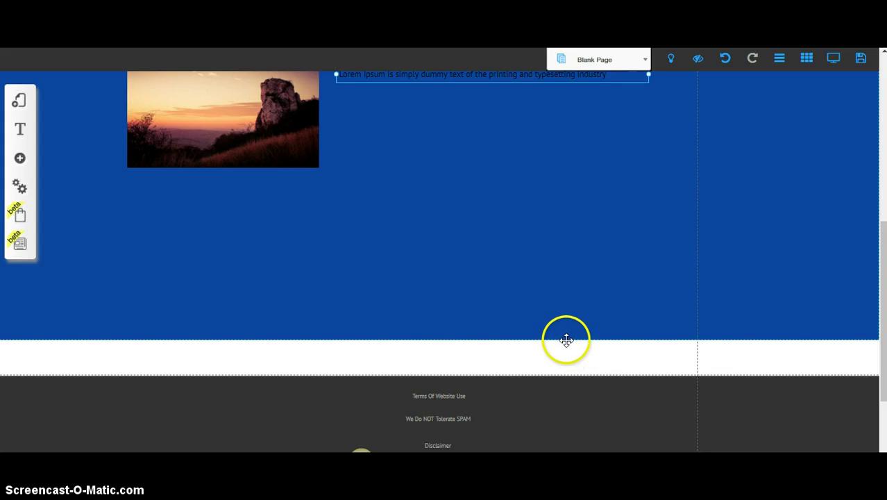
mouse_move(566, 340)
left_mouse_down()
mouse_move(566, 353)
mouse_move(564, 342)
left_mouse_up()
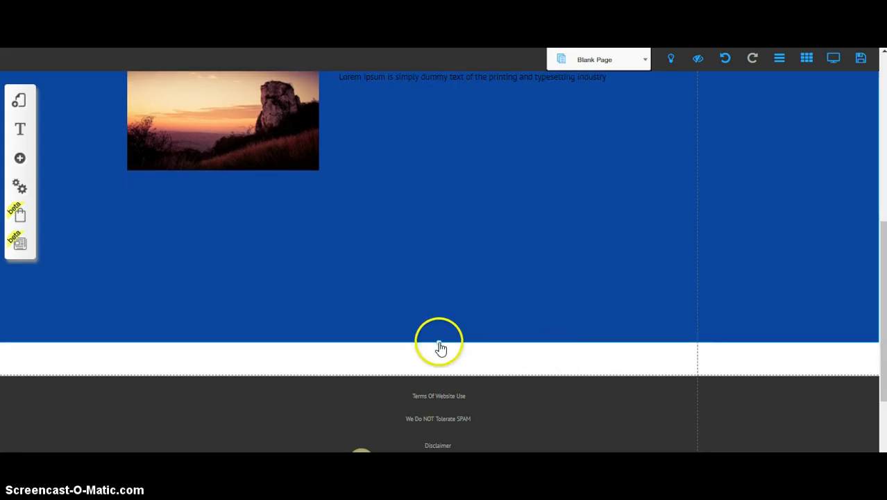
left_click_drag(440, 343, 437, 376)
Add the classic rounded-corner box with the orange gradient to the blue banner, below the image and paragraph.
left_click(21, 159)
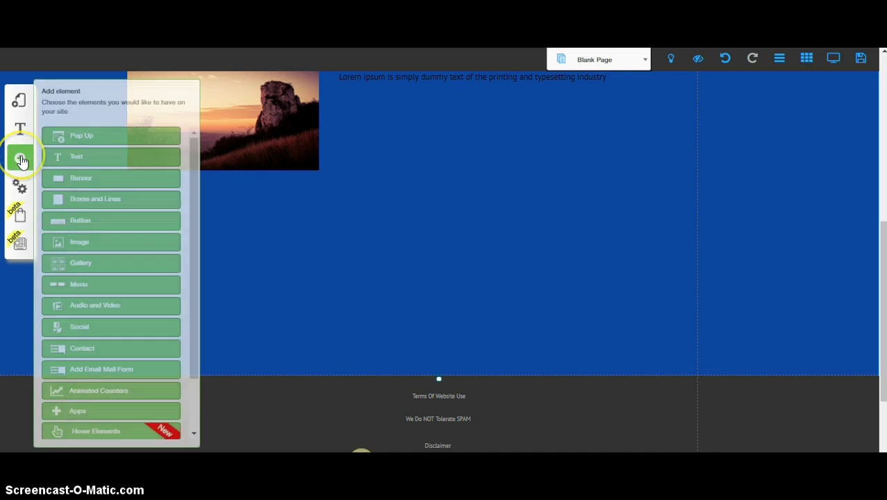
left_click(114, 203)
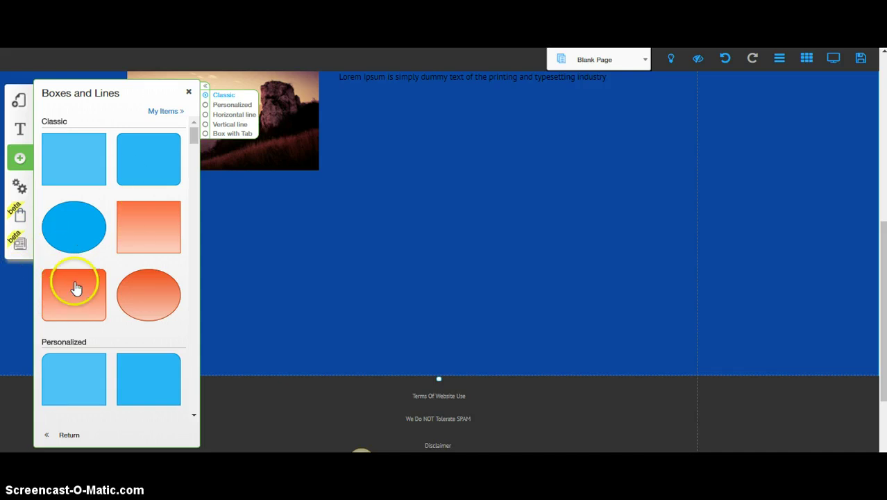
left_click(76, 288)
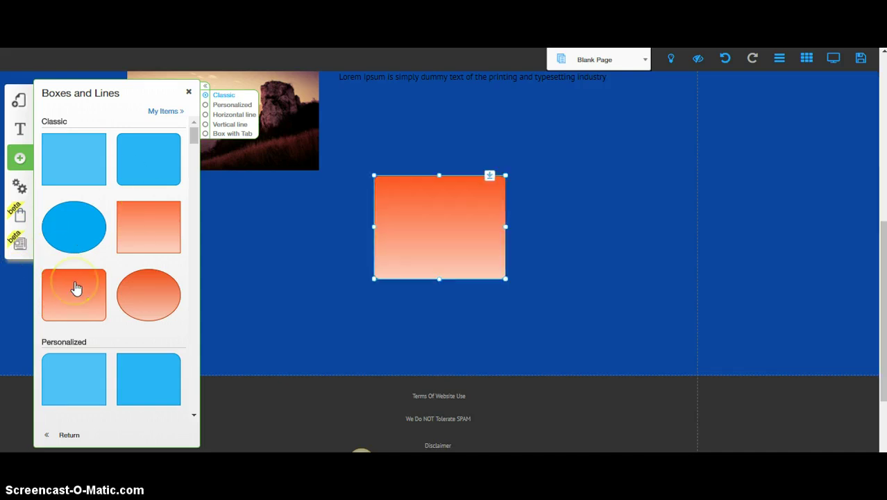
Change the box's central background colour to pale yellow.
left_click(416, 223)
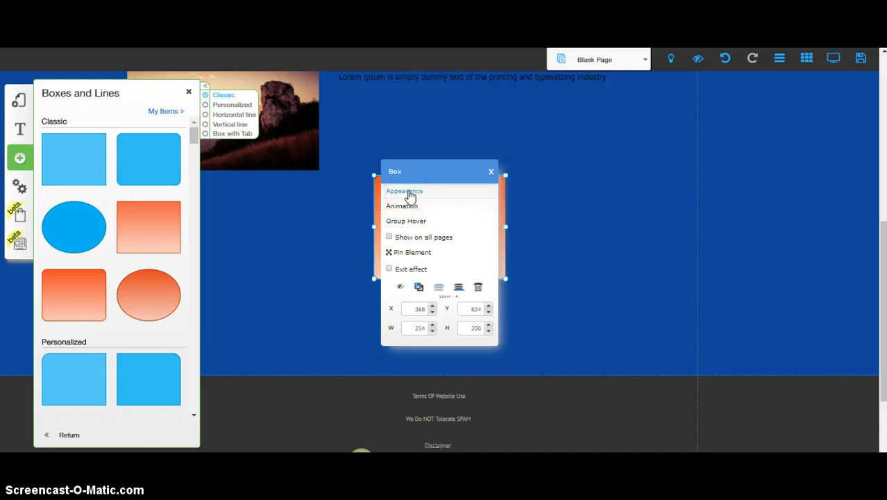
left_click(408, 191)
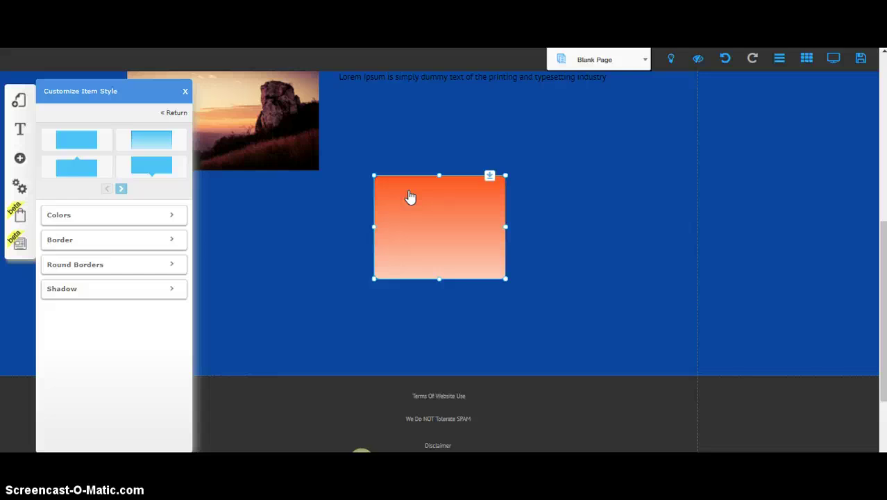
left_click(179, 222)
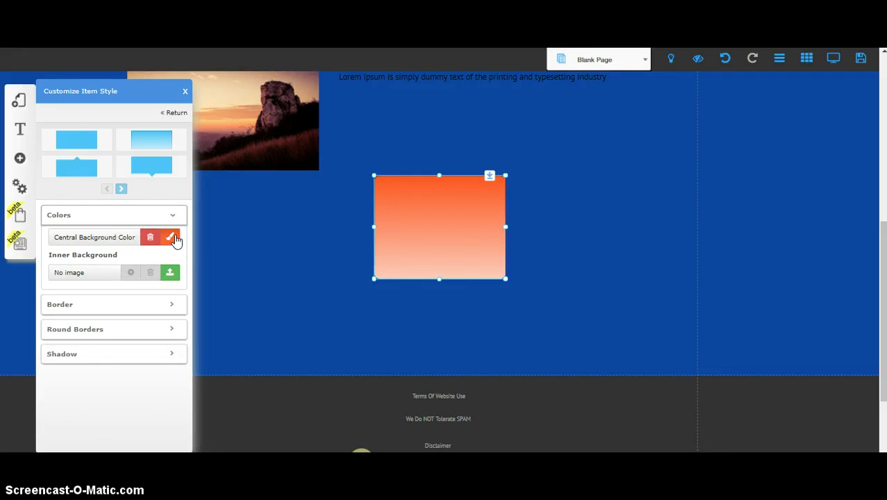
left_click(174, 237)
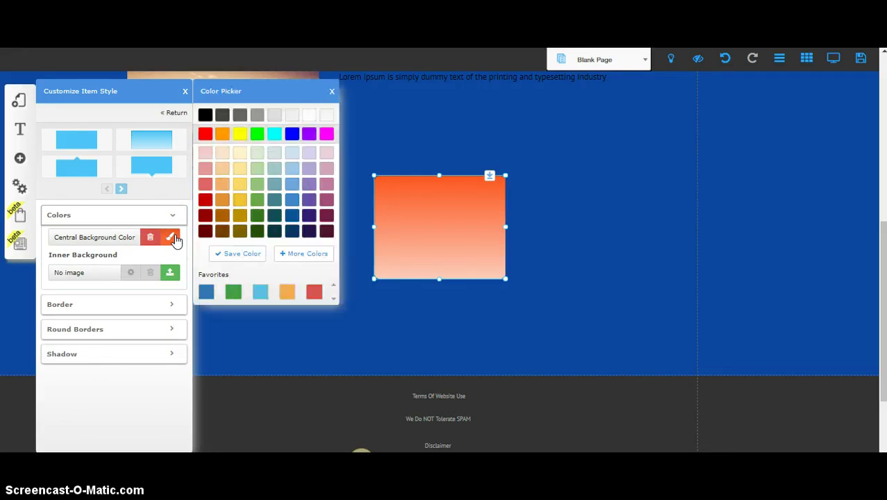
left_click(242, 160)
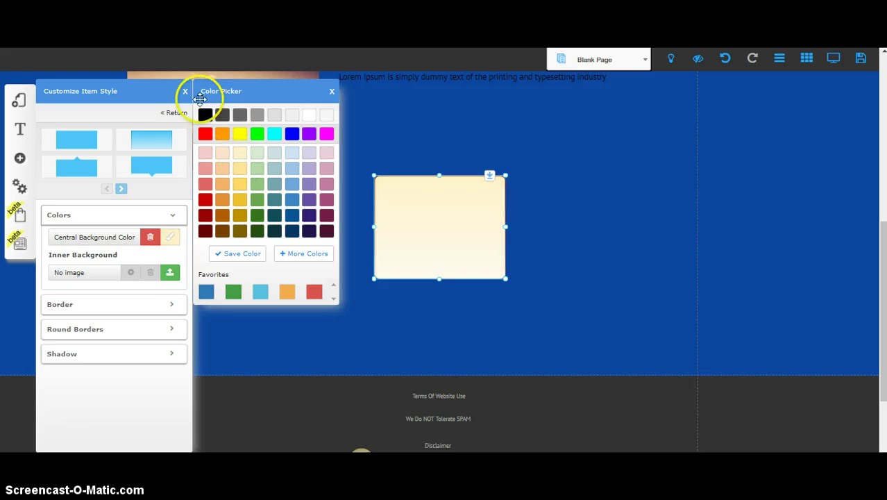
left_click(186, 91)
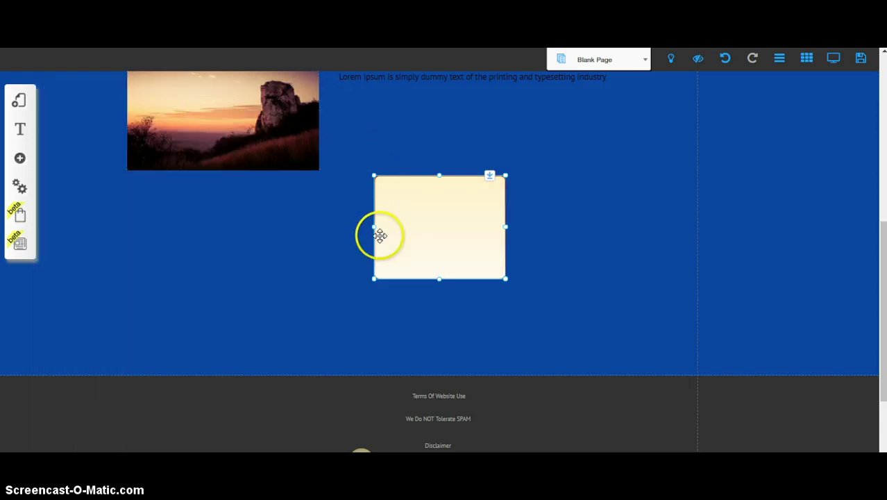
Widen the box on both sides to about 1030 px at about X 32, and enable its shadow.
left_click_drag(374, 227, 198, 229)
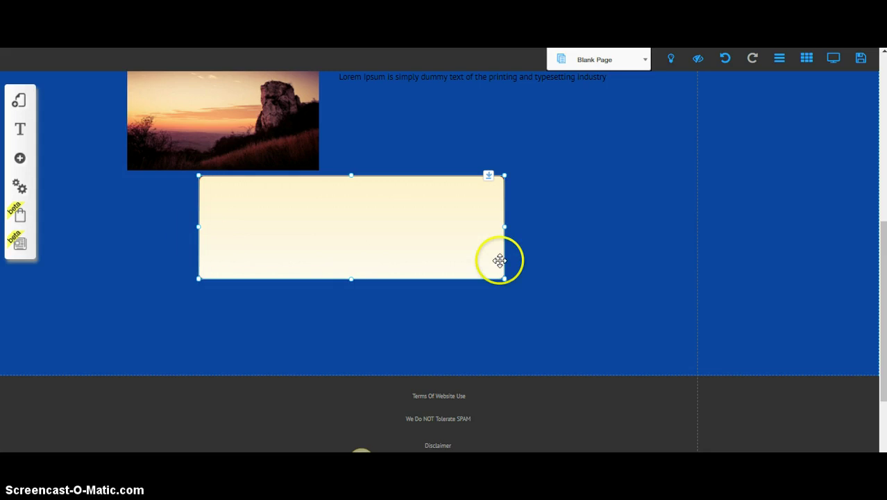
left_click_drag(505, 232, 735, 224)
left_click(562, 251)
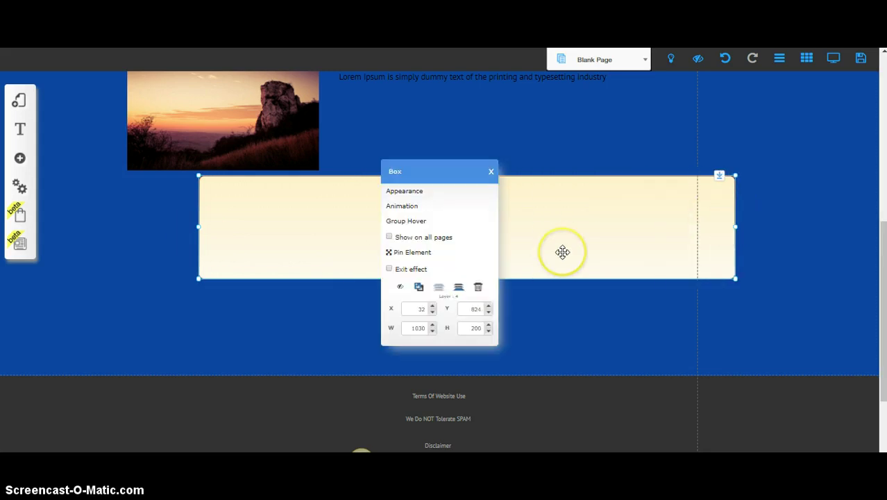
left_click(445, 199)
left_click(170, 194)
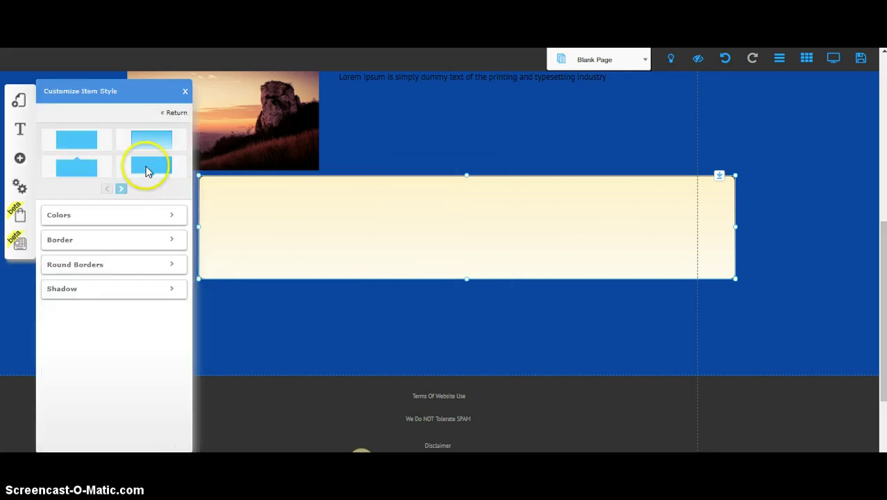
left_click(170, 295)
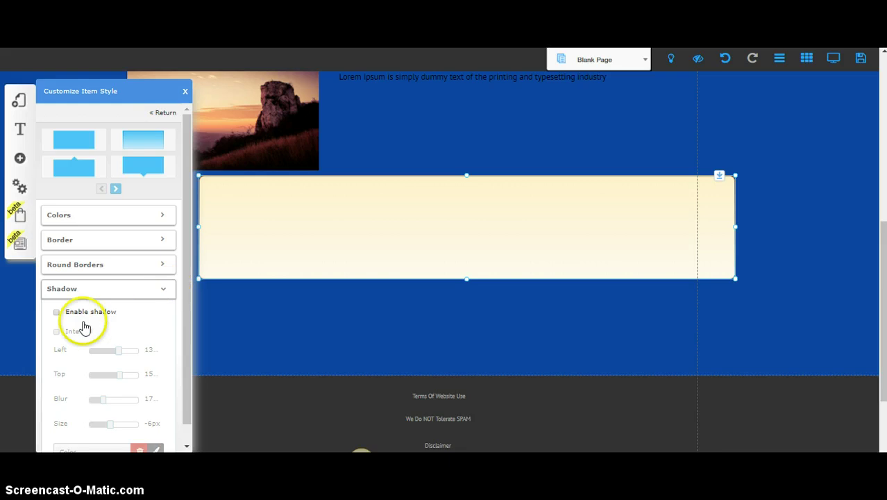
left_click(56, 314)
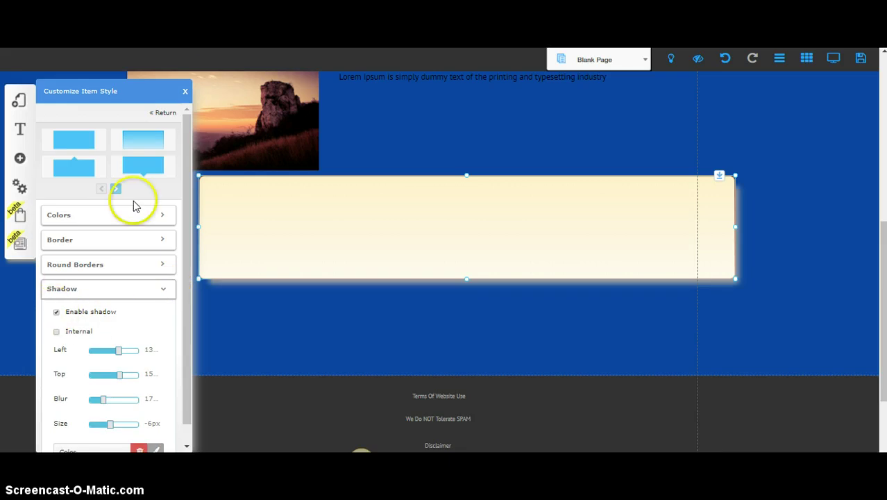
left_click(184, 91)
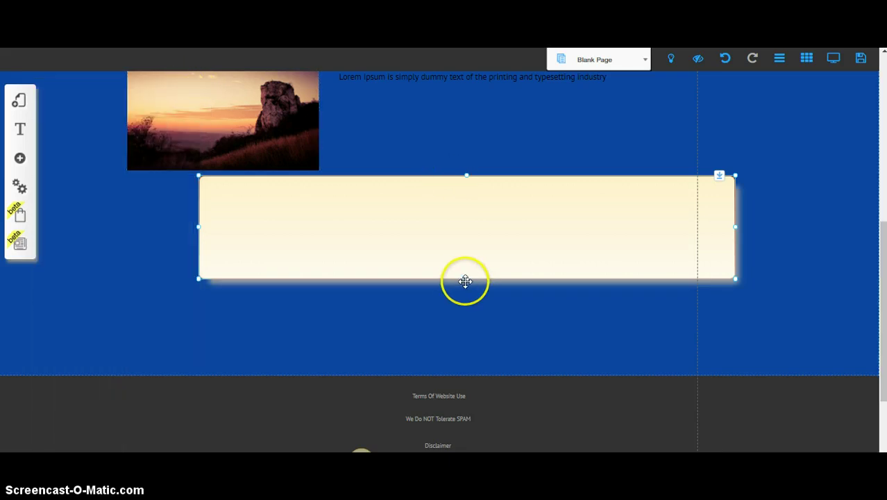
Stretch the box downward to about 348 px high and give it the bounceOutLeft animation.
left_click_drag(465, 283, 469, 357)
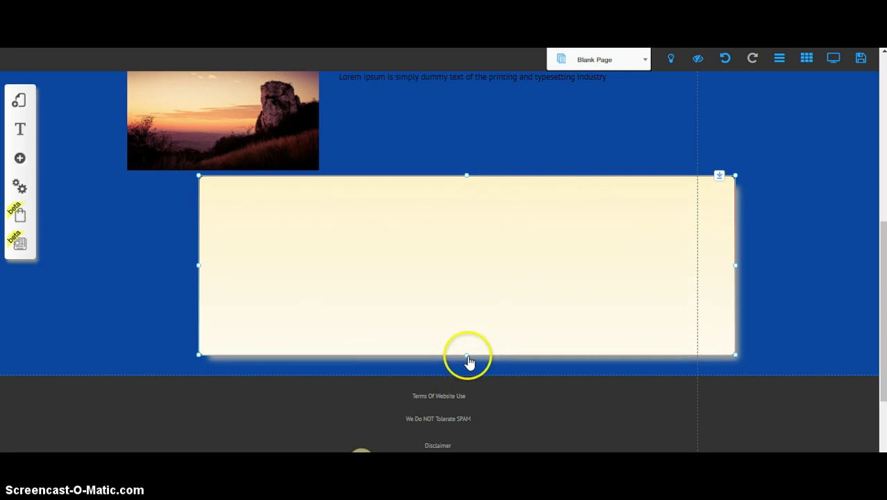
left_click(418, 309)
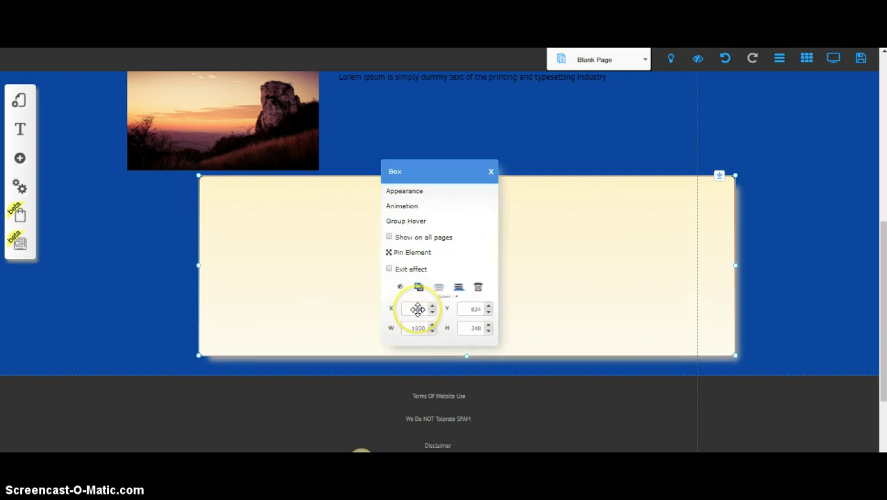
left_click(397, 206)
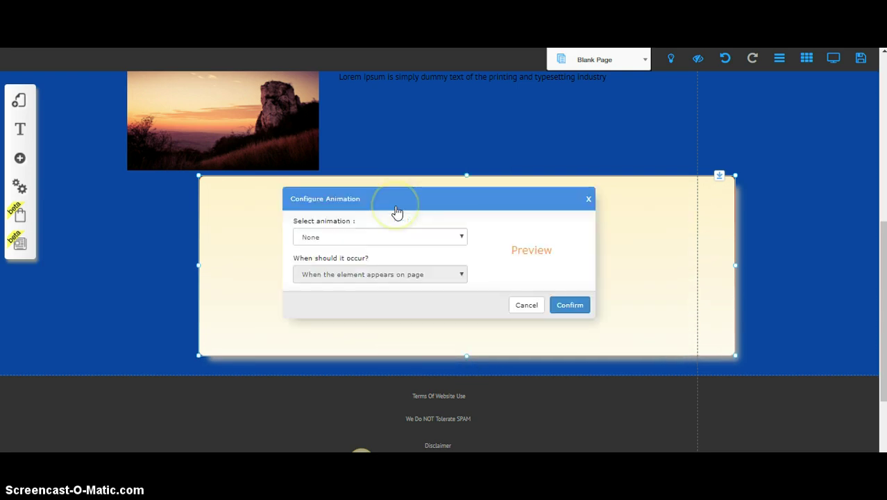
left_click(456, 240)
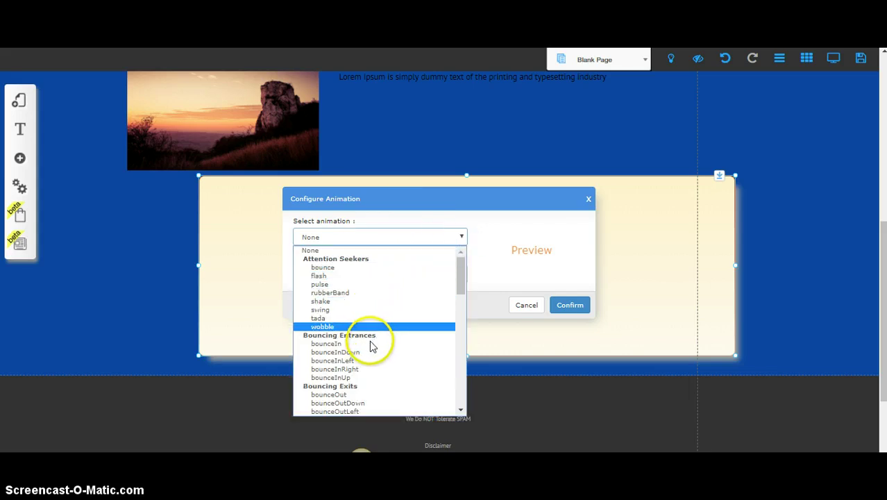
left_click(346, 410)
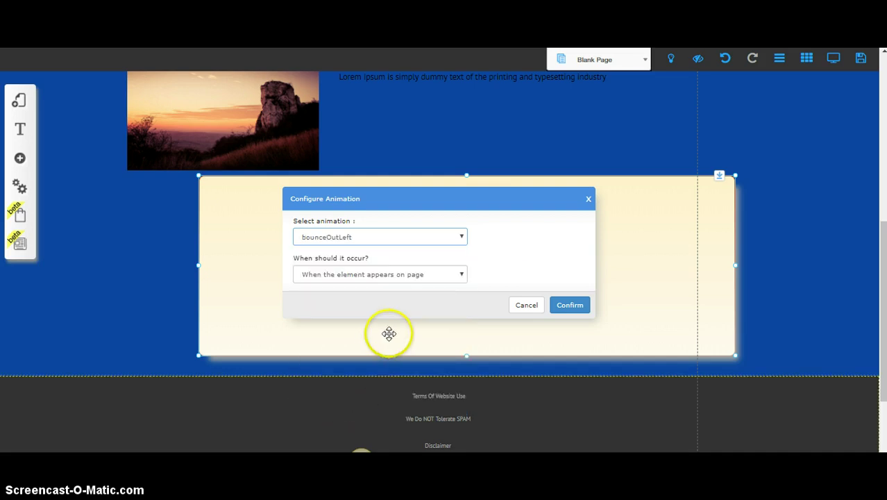
left_click(571, 307)
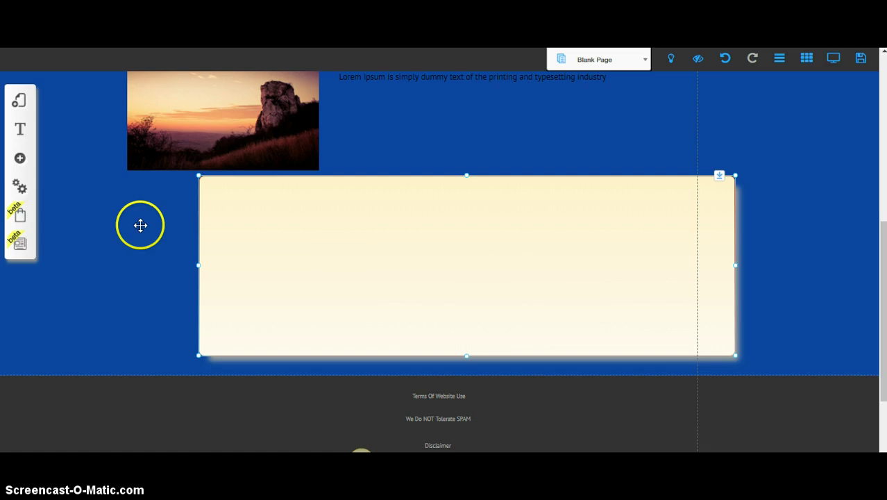
Add a Title XL text element in the upper part of the pale yellow box, at about X 194, Y 867, and clear its placeholder text.
left_click(20, 158)
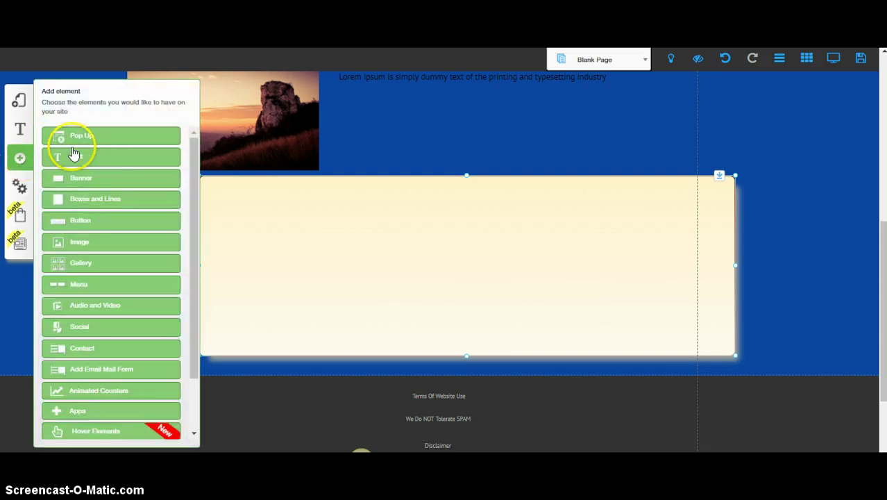
left_click(75, 156)
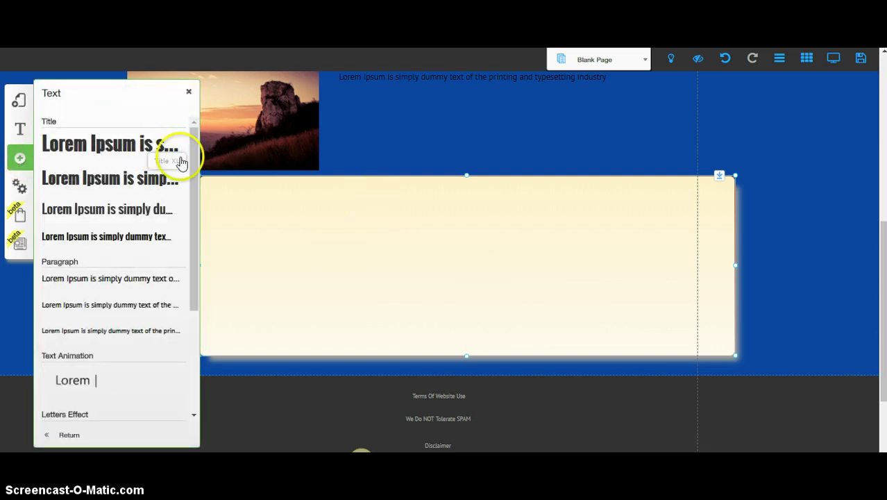
left_click_drag(181, 162, 495, 218)
double_click(463, 227)
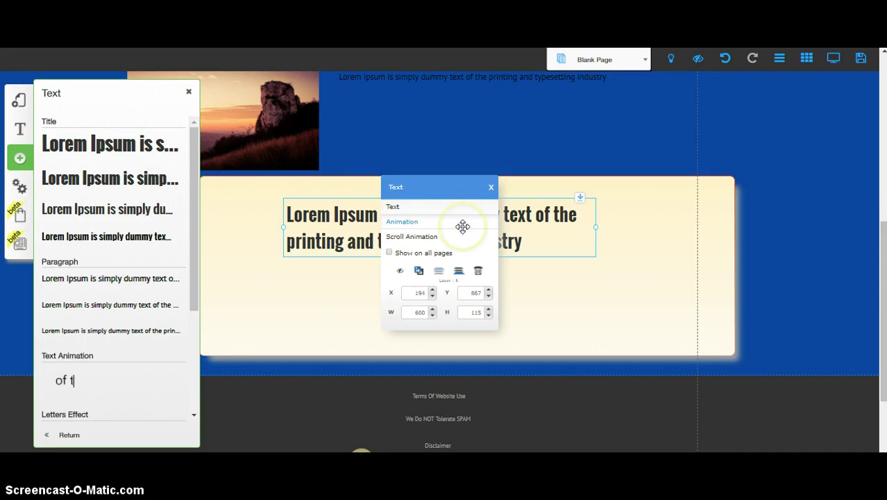
left_click(412, 207)
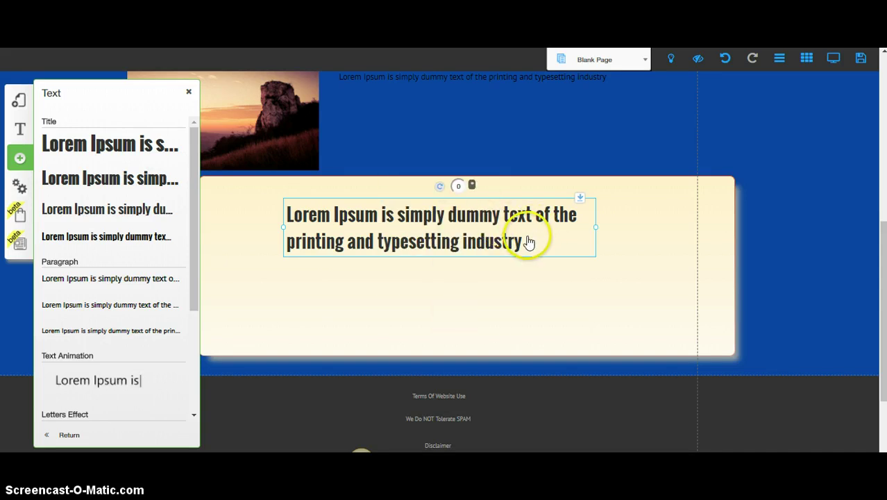
left_click_drag(522, 242, 300, 214)
key("BackSpace")
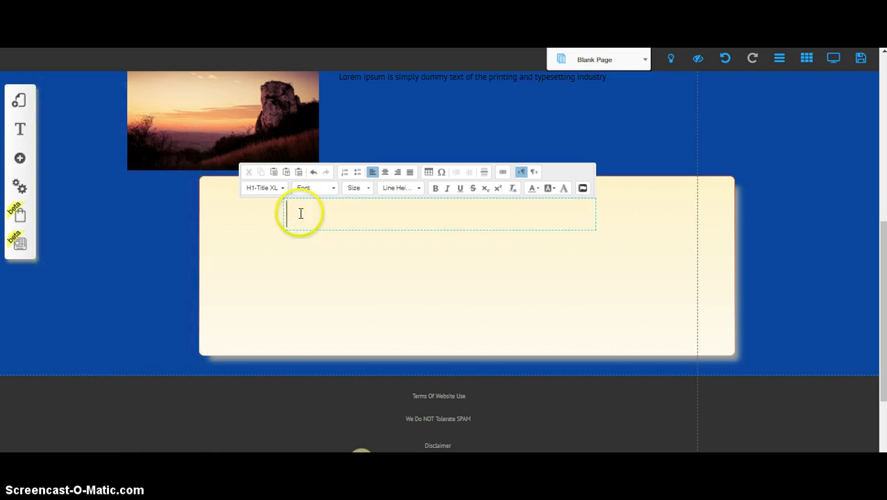